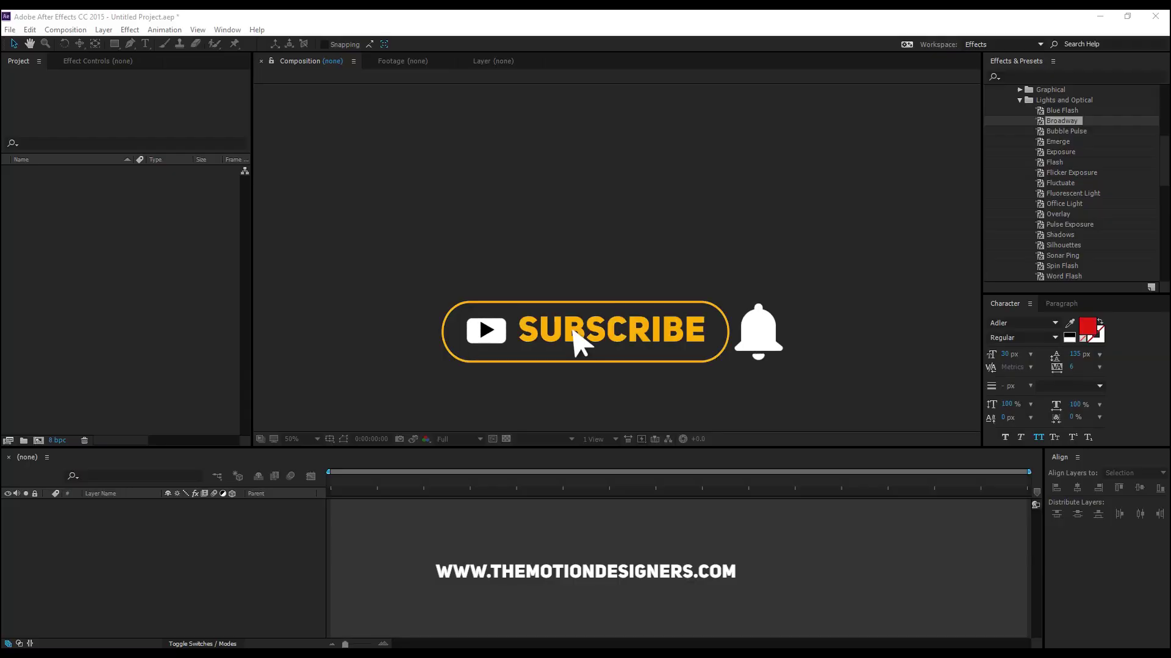
Import the map.ai Illustrator file from the mapanimation folder as footage
{"action": "double_click", "coordinate": [119, 229]}
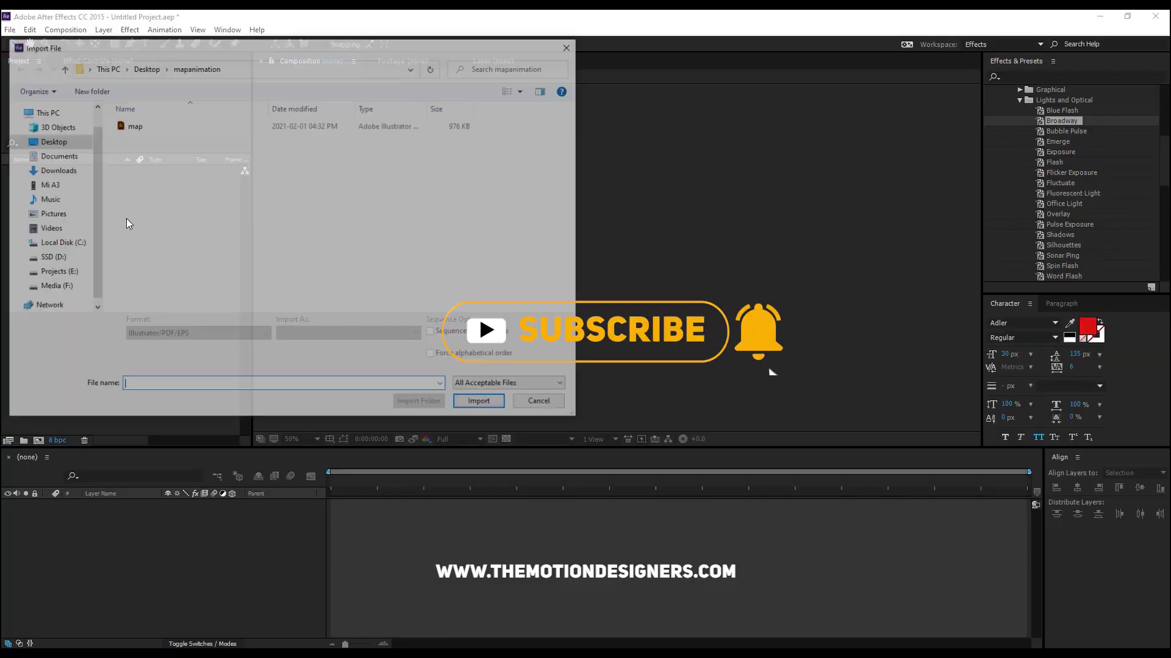
{"action": "double_click", "coordinate": [147, 124]}
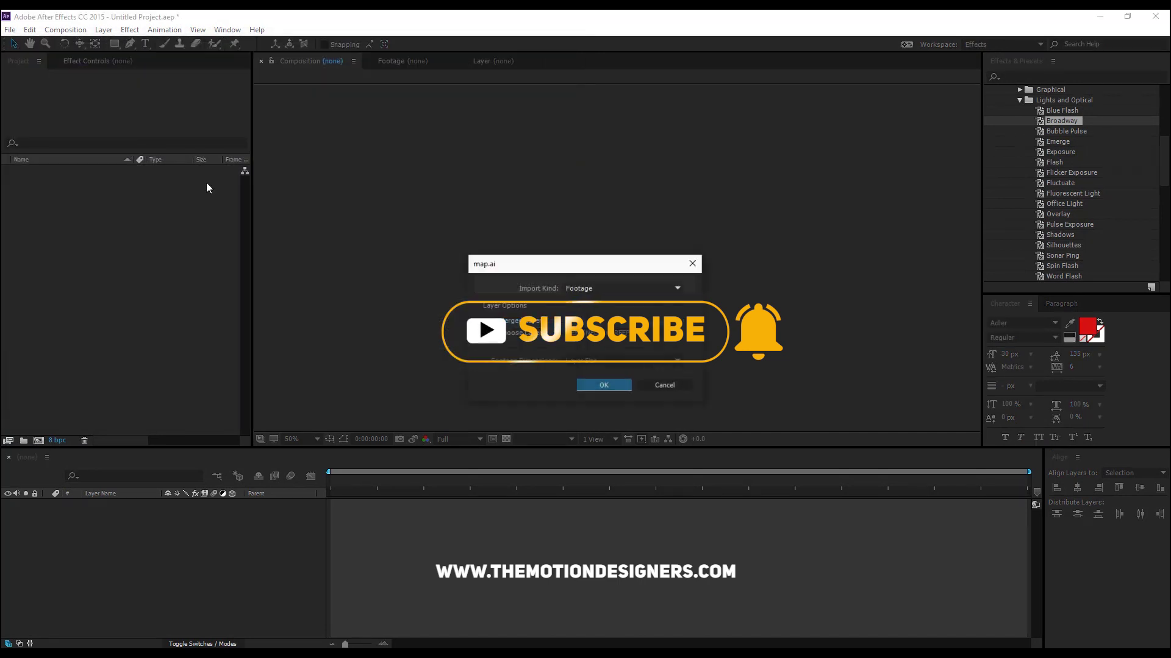
{"action": "left_click", "coordinate": [594, 385]}
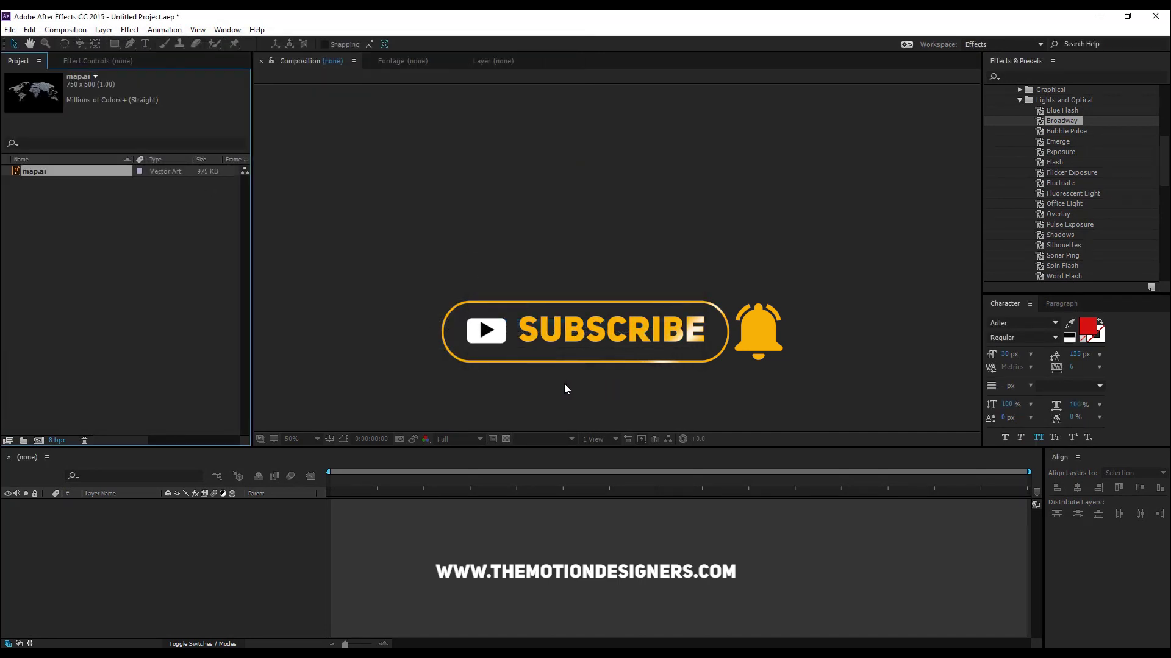
Create a new composition with the HDTV 1080 25 preset, 1920 x 1080 px, lasting 0:00:20:05
{"action": "left_click", "coordinate": [65, 29]}
{"action": "left_click", "coordinate": [78, 46]}
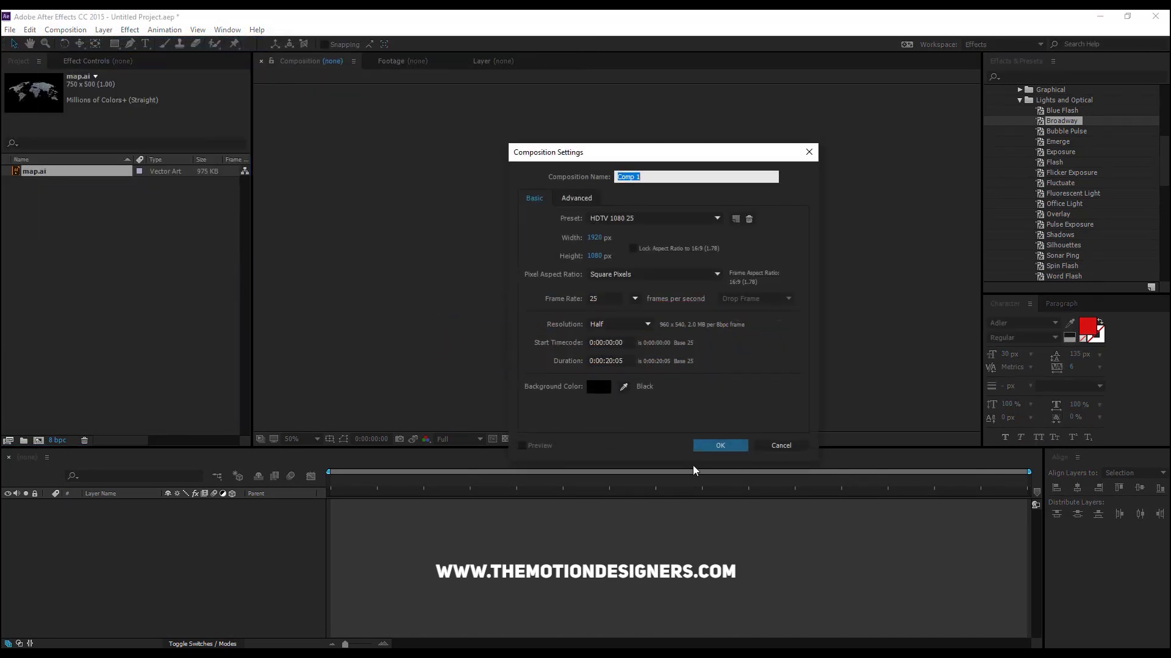
{"action": "left_click", "coordinate": [712, 447]}
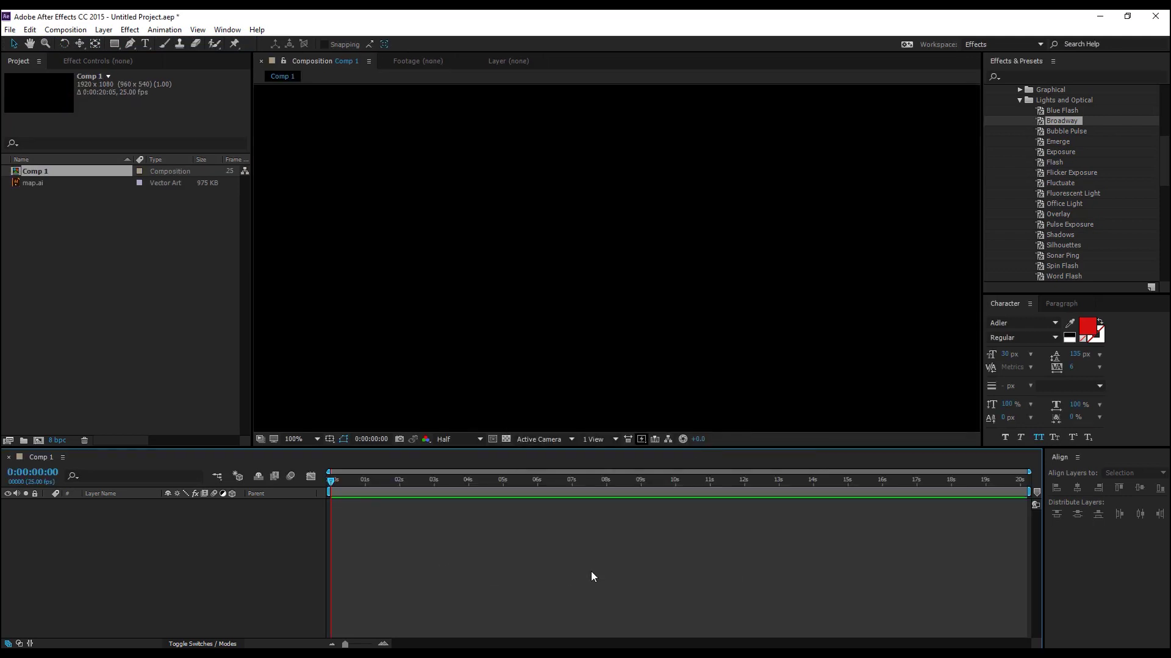
Add map.ai to the composition and scale it up proportionally to nearly the full frame height
{"action": "left_click_drag", "start_coordinate": [54, 182], "coordinate": [165, 539]}
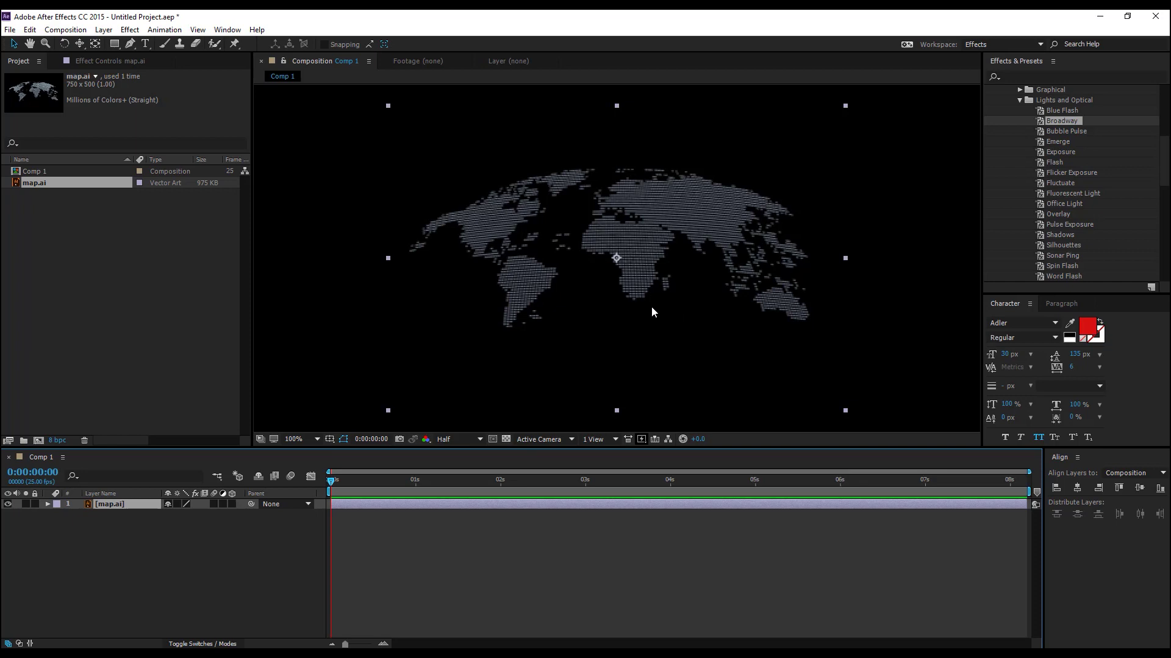
{"action": "key", "text": "comma"}
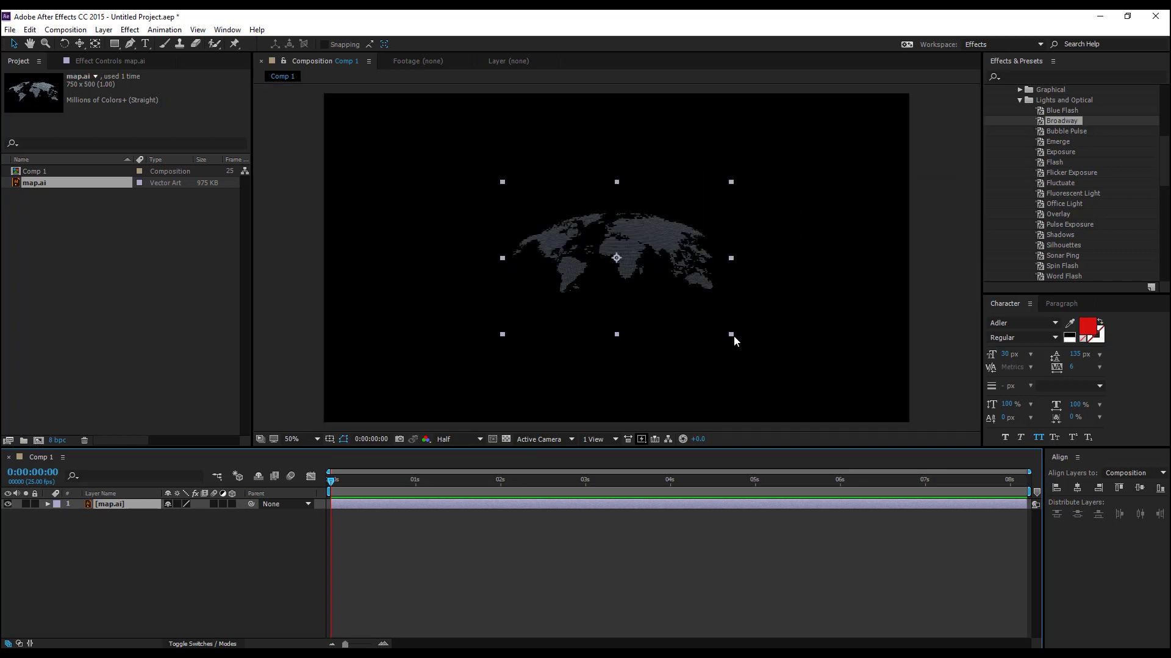
{"action": "left_click_drag", "start_coordinate": [731, 334], "coordinate": [860, 436]}
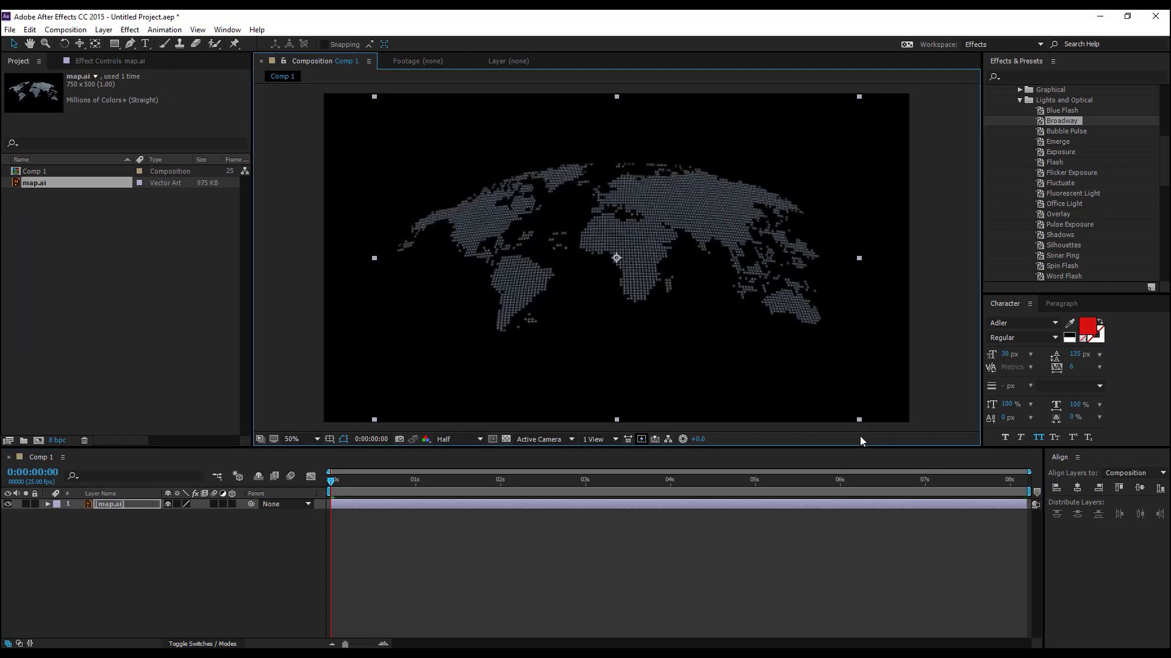
Turn on continuous rasterization for the map.ai layer and make it a 3D layer
{"action": "left_click", "coordinate": [176, 505]}
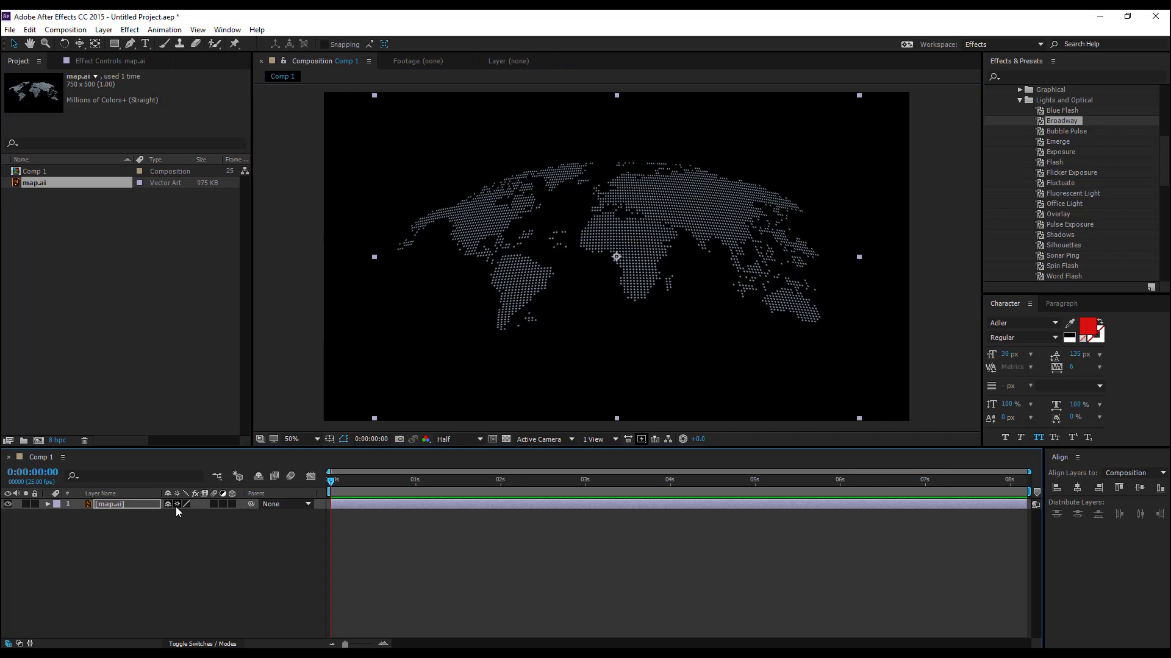
{"action": "left_click", "coordinate": [163, 549]}
{"action": "left_click", "coordinate": [233, 505]}
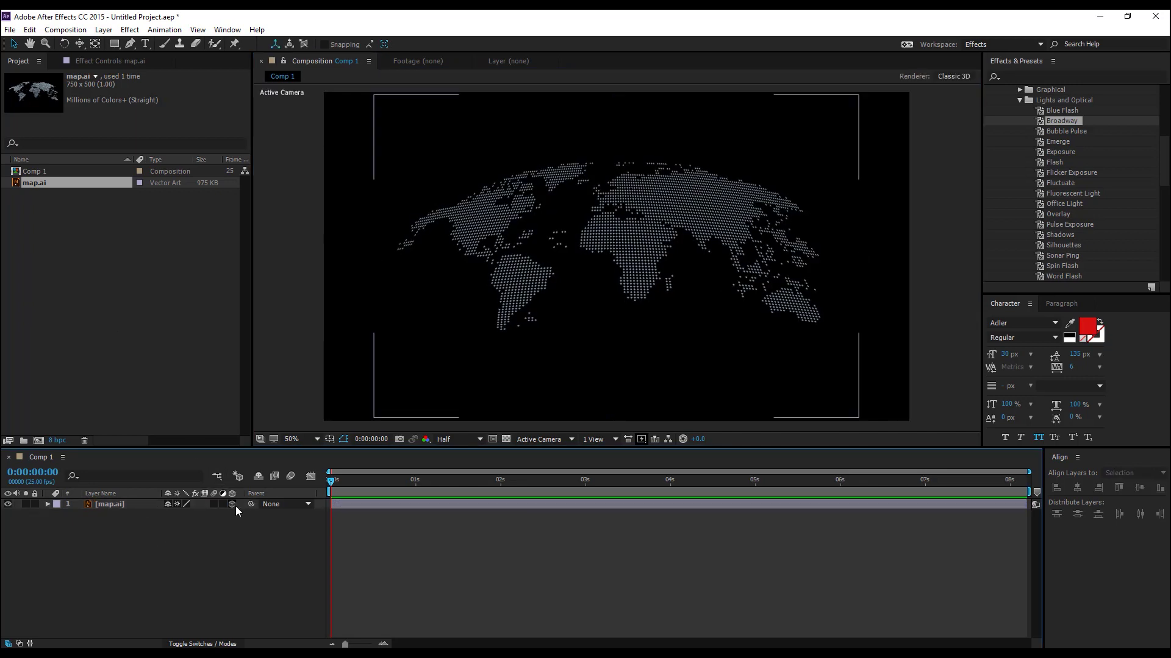
Create a black 1920 x 1080 px solid named Grid and make it a 3D layer
{"action": "left_click", "coordinate": [103, 29]}
{"action": "mouse_move", "coordinate": [118, 45]}
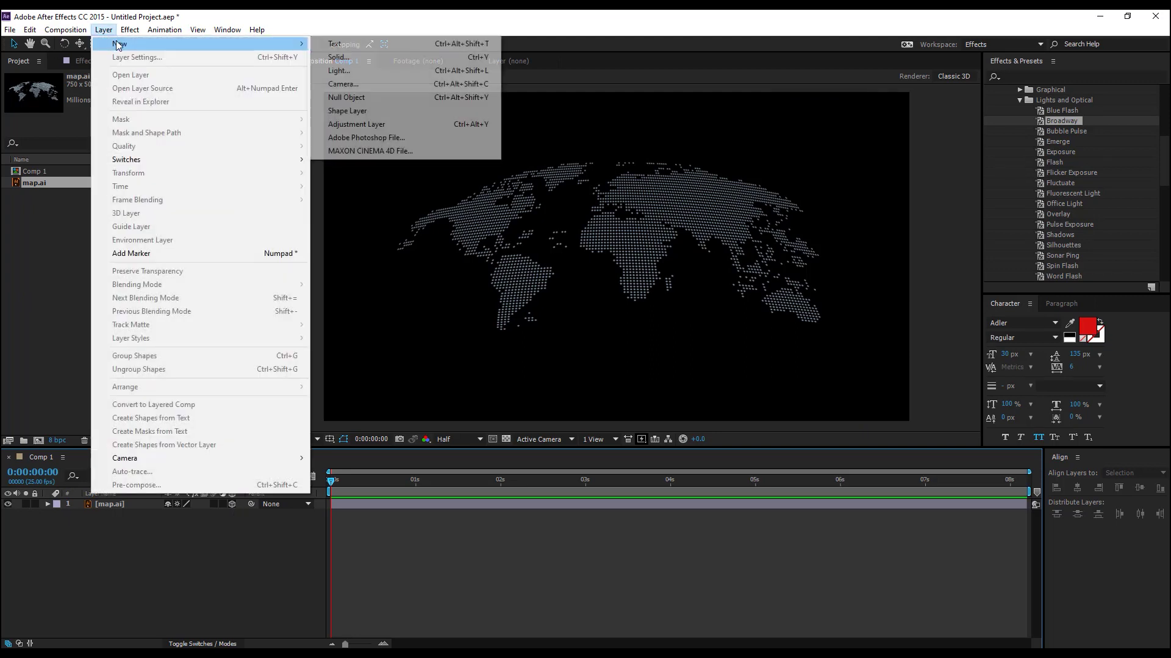
{"action": "left_click", "coordinate": [339, 57]}
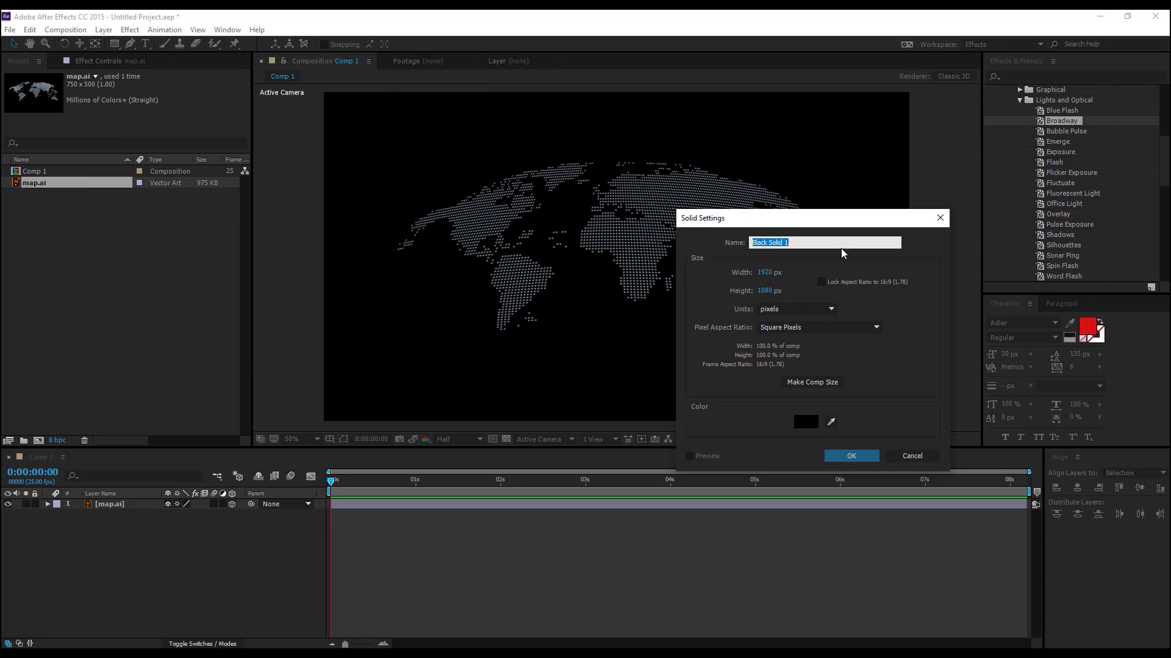
{"action": "type", "text": "Grid"}
{"action": "left_click", "coordinate": [851, 456]}
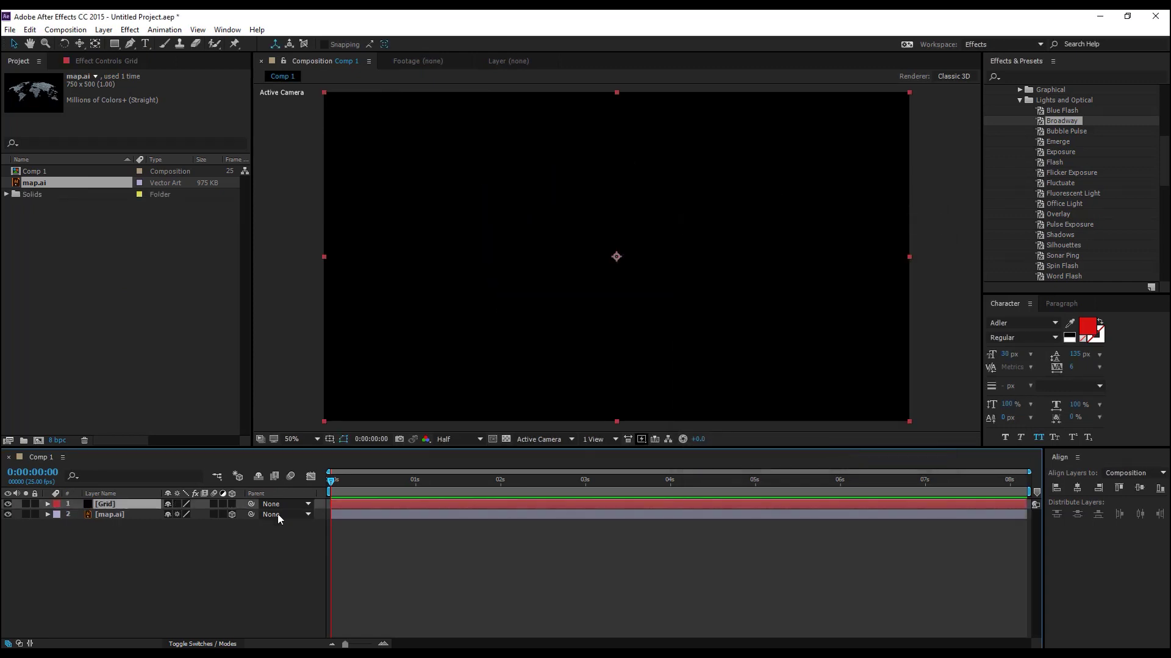
{"action": "left_click", "coordinate": [232, 505]}
Apply the Grid effect to the Grid solid and set its border to 0.1
{"action": "left_click", "coordinate": [1051, 78]}
{"action": "type", "text": "grid"}
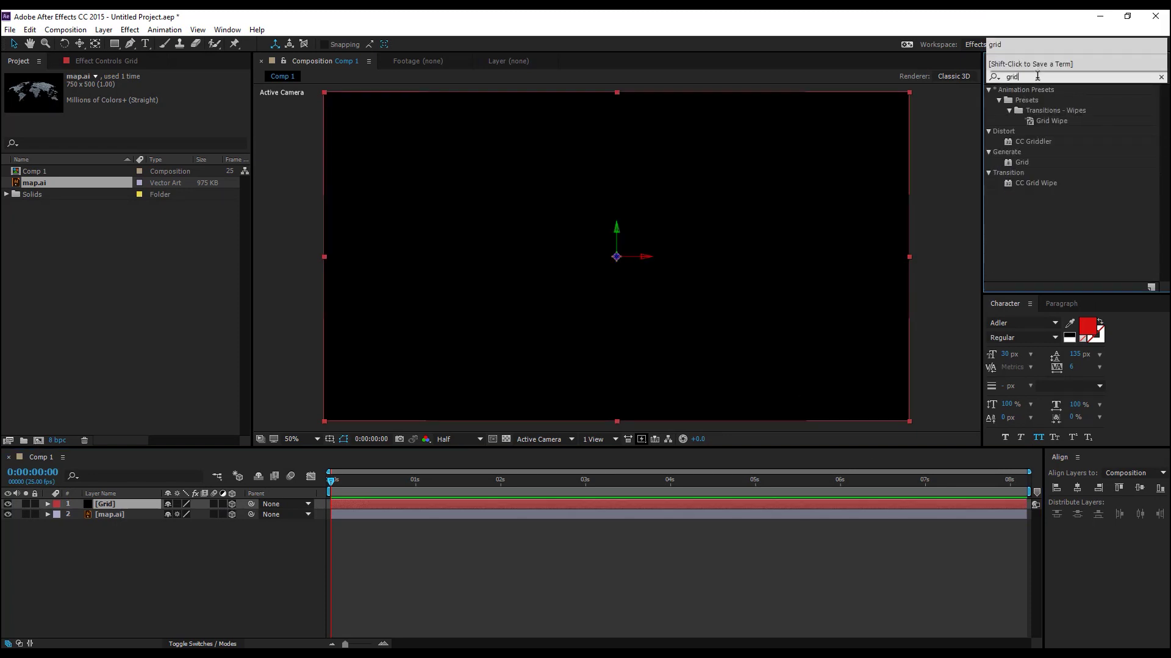
{"action": "left_click_drag", "start_coordinate": [1021, 165], "coordinate": [132, 506]}
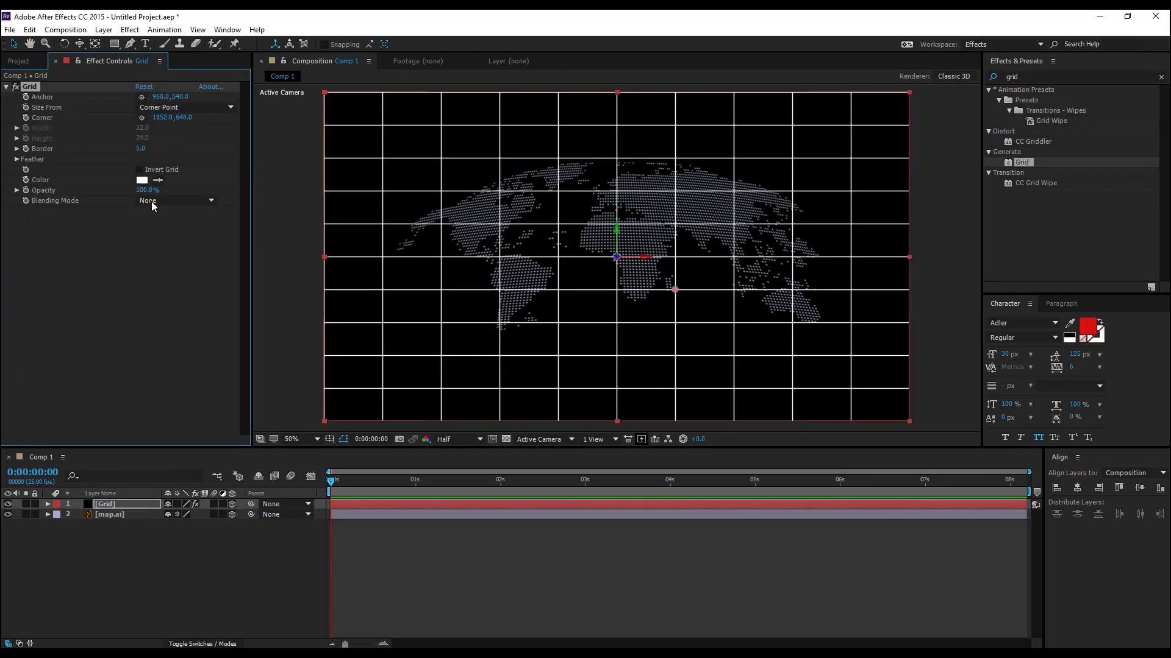
{"action": "left_click", "coordinate": [140, 149]}
{"action": "type", "text": "0"}
{"action": "key", "text": "Return"}
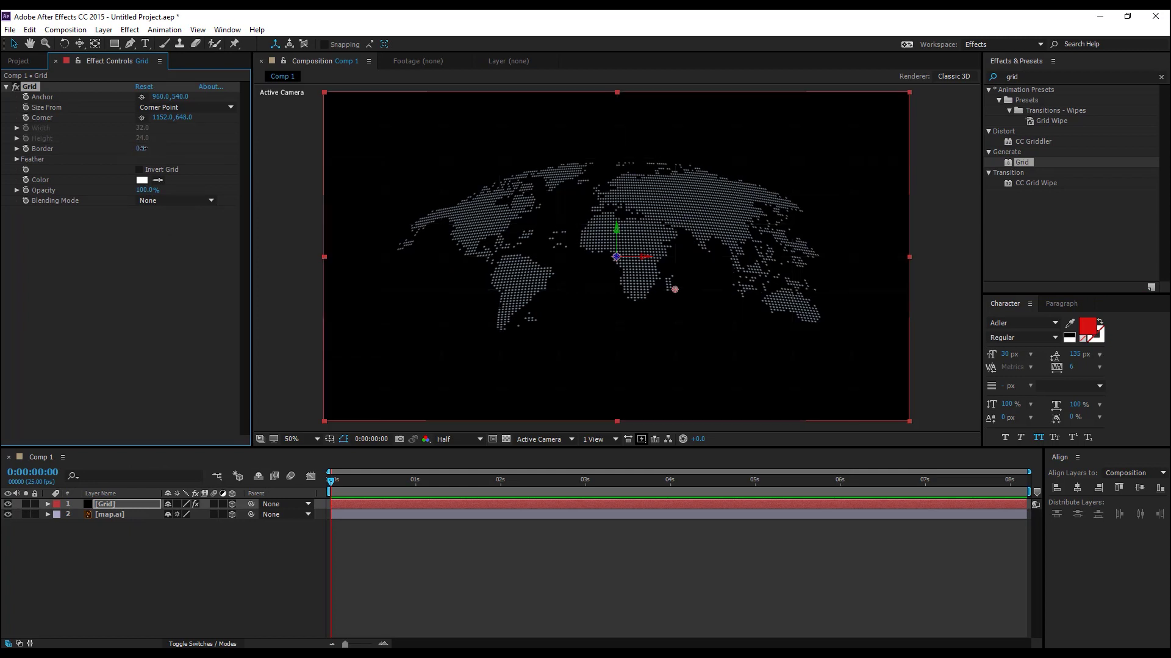
Tighten the grid's cells by setting the Grid effect's corner point to 992, 563
{"action": "left_click_drag", "start_coordinate": [163, 122], "coordinate": [184, 119]}
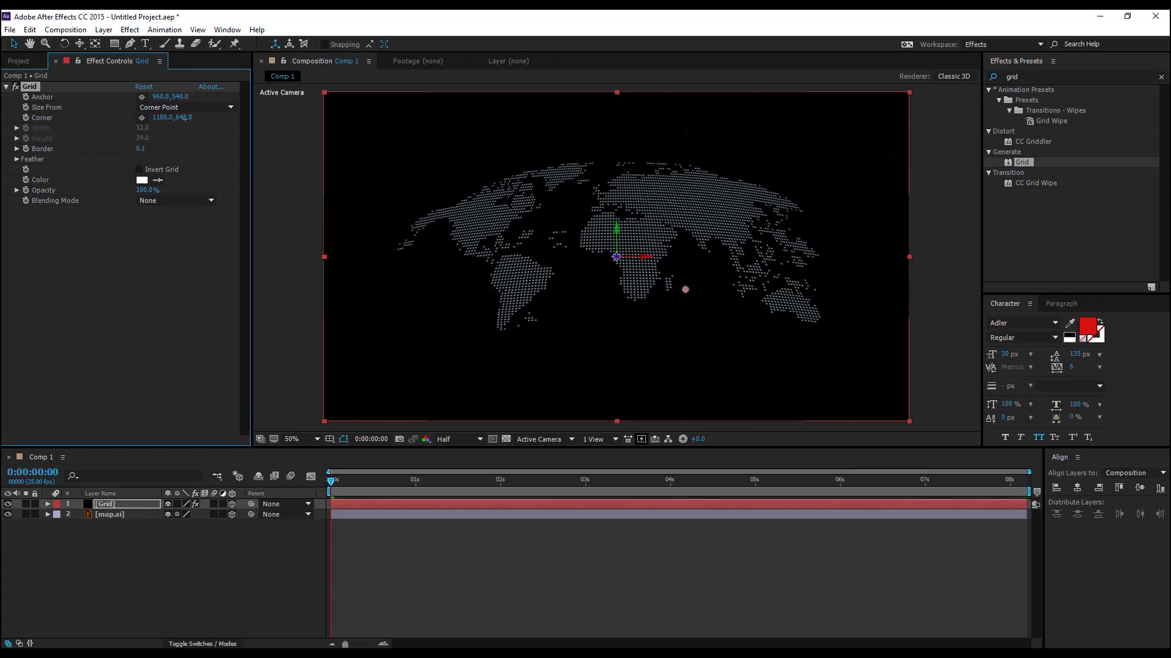
{"action": "left_click_drag", "start_coordinate": [103, 133], "coordinate": [79, 132]}
{"action": "scroll", "coordinate": [568, 276], "scroll_direction": "up", "scroll_amount": 5}
{"action": "scroll", "coordinate": [569, 276], "scroll_direction": "down", "scroll_amount": 1}
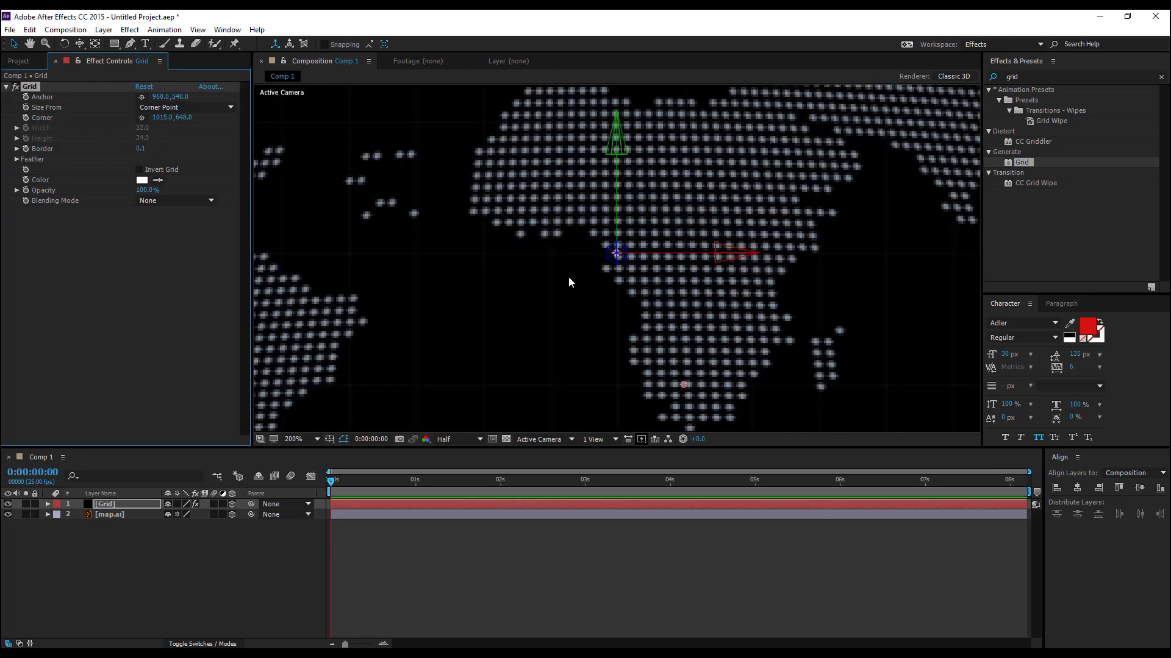
{"action": "left_click_drag", "start_coordinate": [181, 122], "coordinate": [134, 119]}
{"action": "mouse_move", "coordinate": [164, 119]}
{"action": "left_mouse_down"}
{"action": "mouse_move", "coordinate": [177, 120]}
{"action": "mouse_move", "coordinate": [159, 122]}
{"action": "left_mouse_up"}
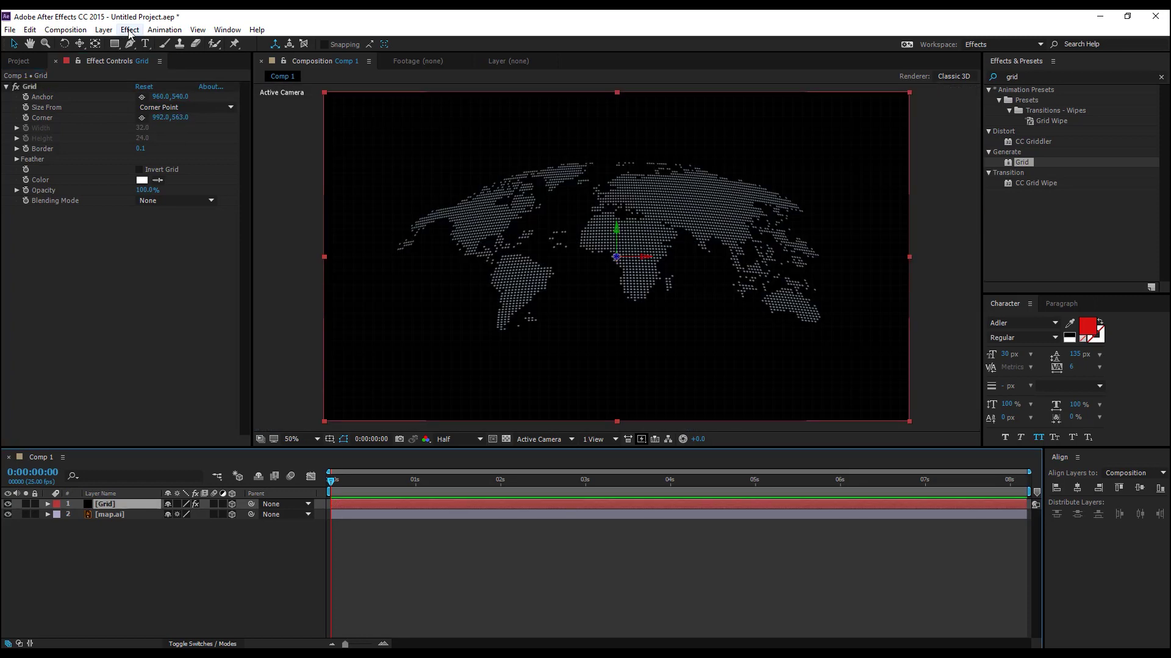
Duplicate the Grid layer
{"action": "left_click", "coordinate": [129, 30]}
{"action": "mouse_move", "coordinate": [36, 33]}
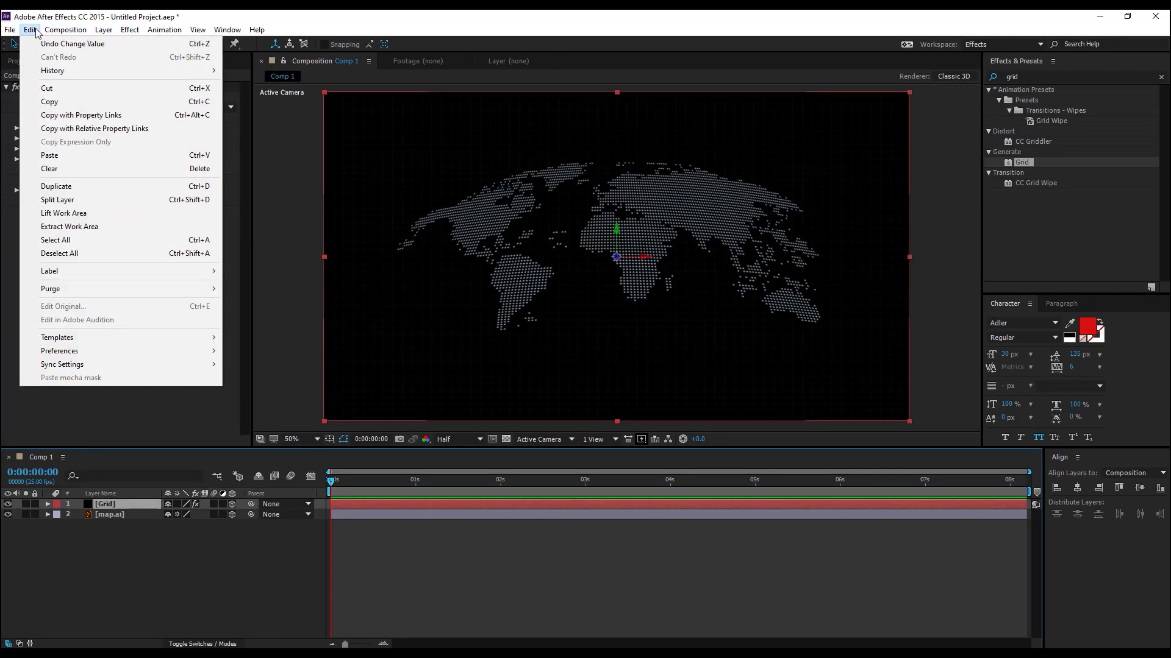
{"action": "left_click", "coordinate": [90, 186]}
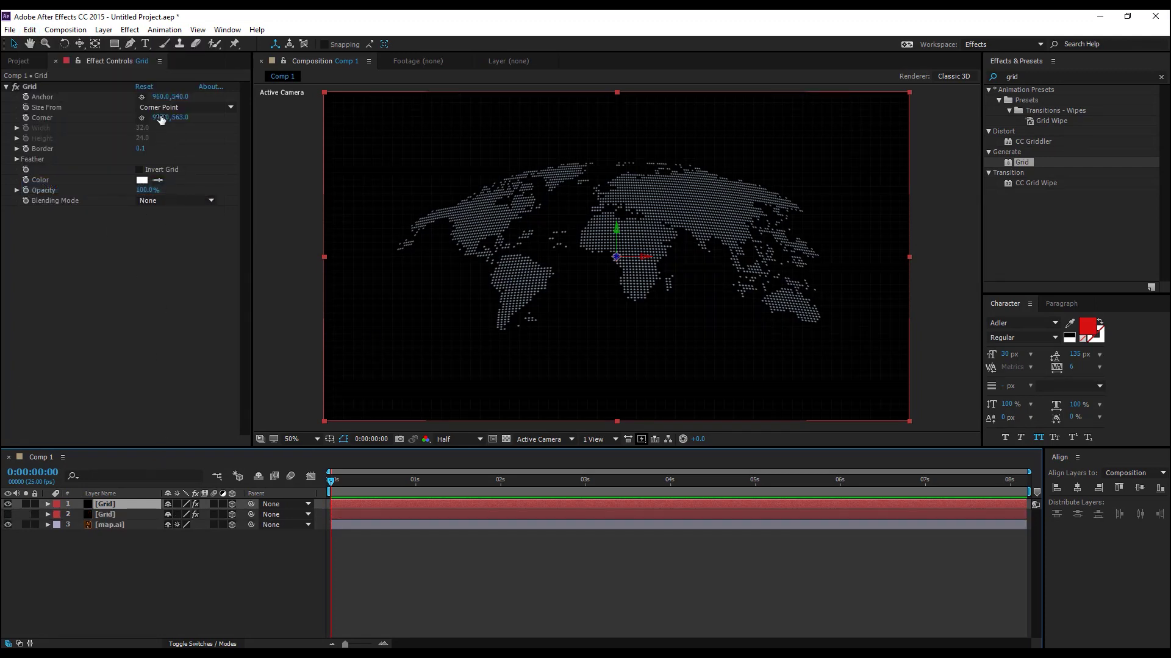
Make the upper Grid layer's cells larger with corner point 1260, 793 and set its border to 0.5
{"action": "left_click_drag", "start_coordinate": [161, 119], "coordinate": [200, 113]}
{"action": "left_click_drag", "start_coordinate": [362, 116], "coordinate": [329, 121]}
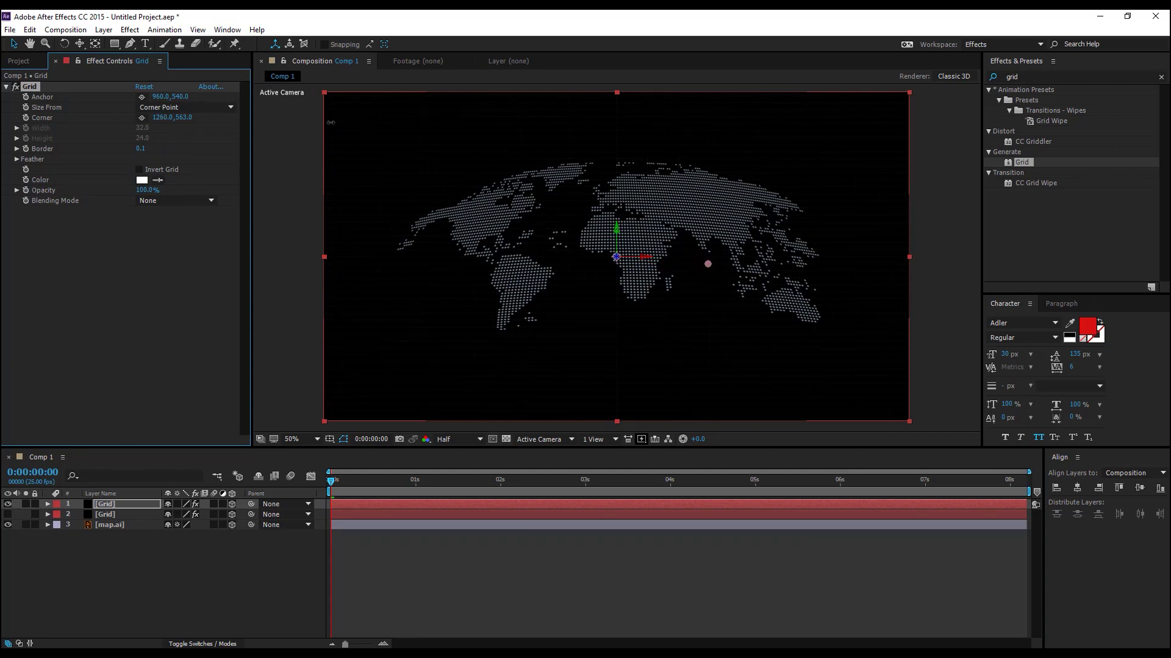
{"action": "left_click", "coordinate": [140, 148]}
{"action": "type", "text": "1.5"}
{"action": "key", "text": "Return"}
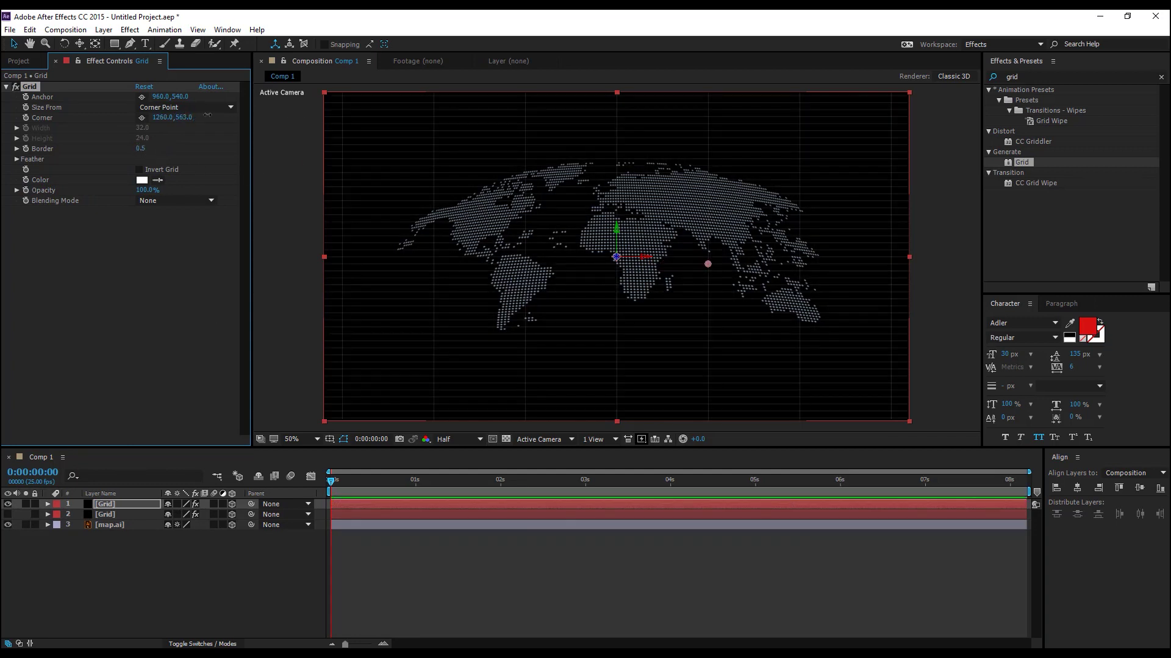
{"action": "left_click_drag", "start_coordinate": [208, 115], "coordinate": [267, 175]}
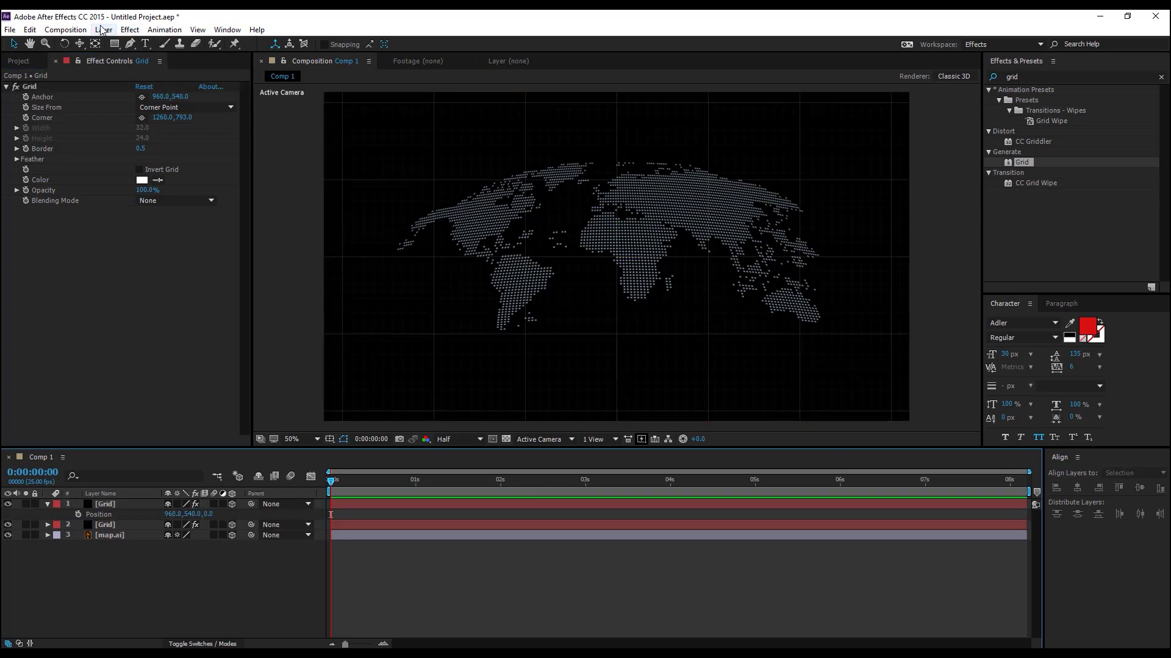
Add a two-node camera with the 50mm preset to the composition
{"action": "left_click", "coordinate": [102, 30]}
{"action": "mouse_move", "coordinate": [105, 42]}
{"action": "left_click", "coordinate": [373, 89]}
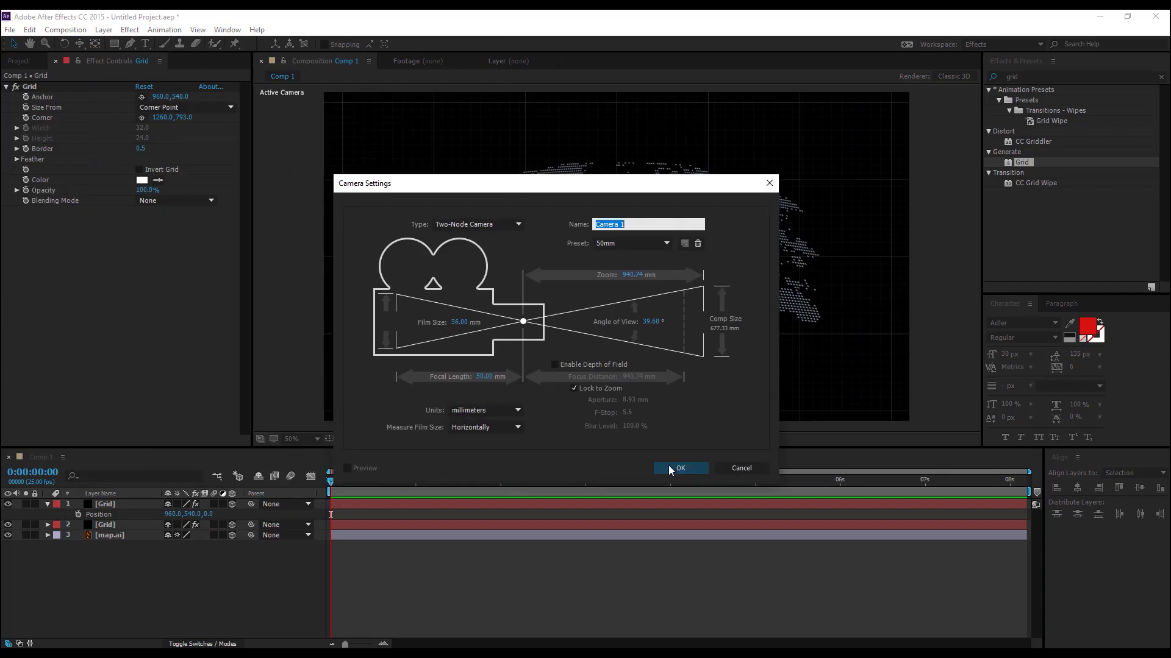
{"action": "left_click", "coordinate": [668, 468]}
Add a null object to the composition and make it a 3D layer
{"action": "left_click", "coordinate": [103, 29]}
{"action": "mouse_move", "coordinate": [138, 48]}
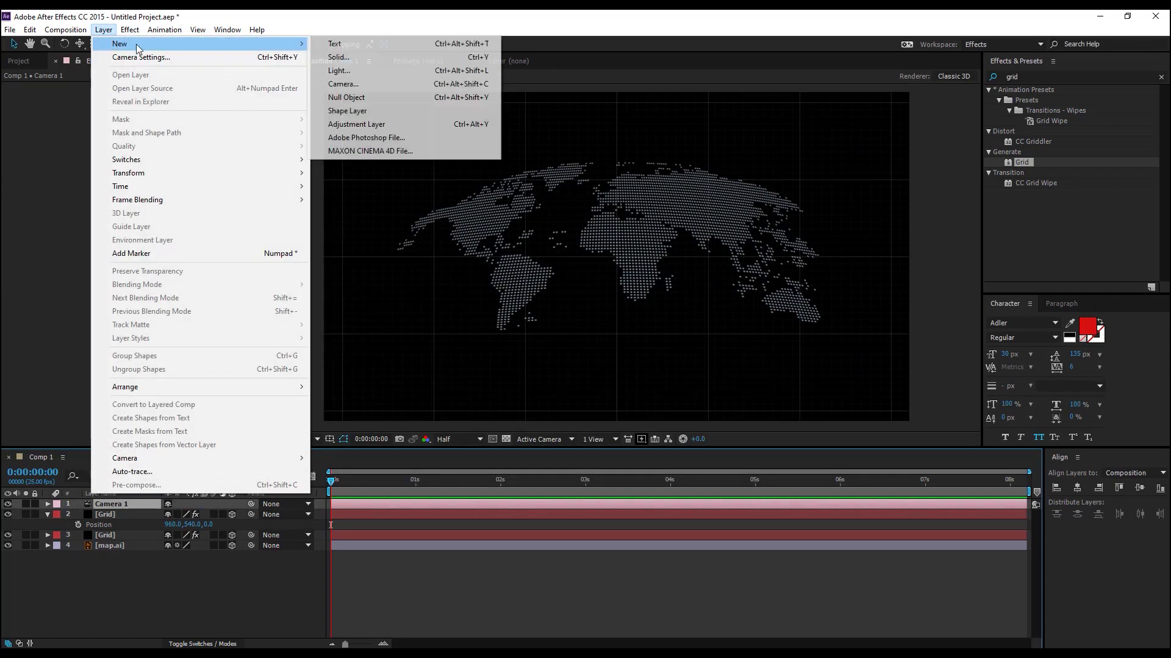
{"action": "left_click", "coordinate": [387, 96]}
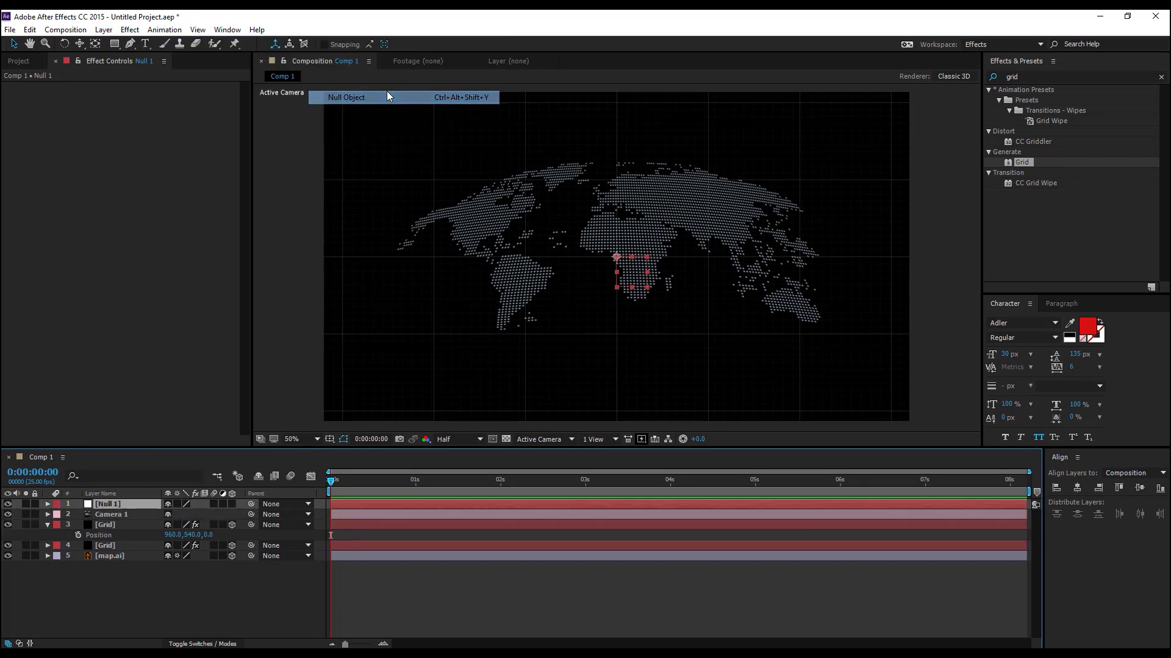
{"action": "left_click", "coordinate": [232, 503]}
Parent the camera to the null object
{"action": "left_click", "coordinate": [144, 514]}
{"action": "left_click_drag", "start_coordinate": [250, 514], "coordinate": [105, 503]}
{"action": "left_click", "coordinate": [107, 503]}
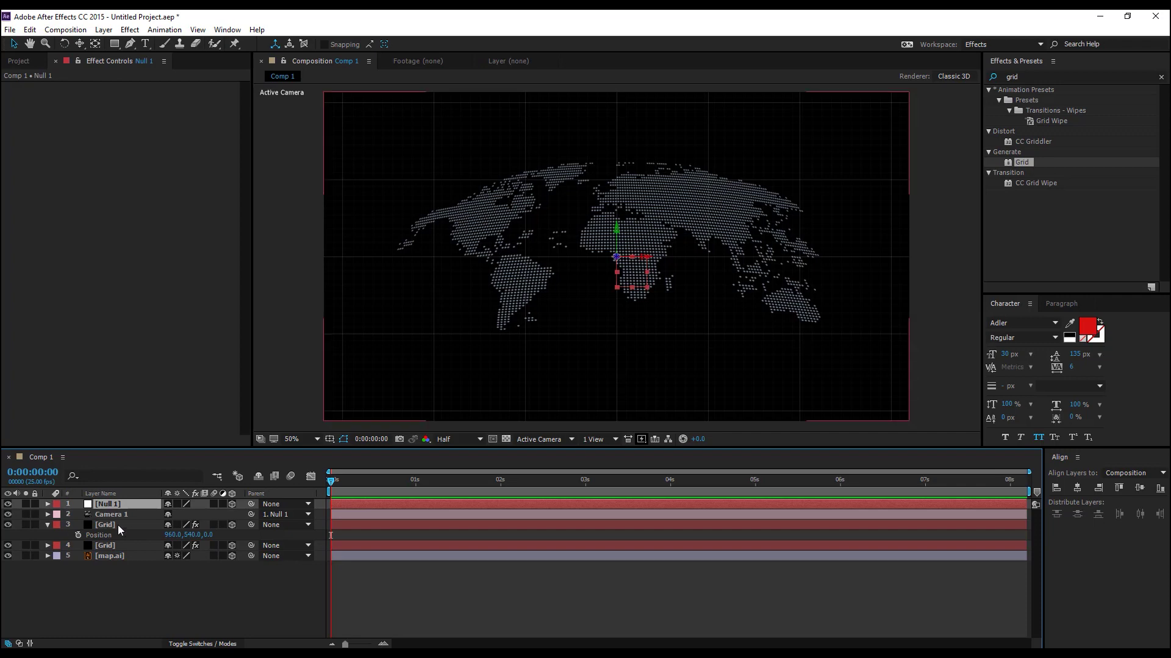
Move the upper Grid layer toward the camera by setting its Z position to -86
{"action": "left_click", "coordinate": [117, 525]}
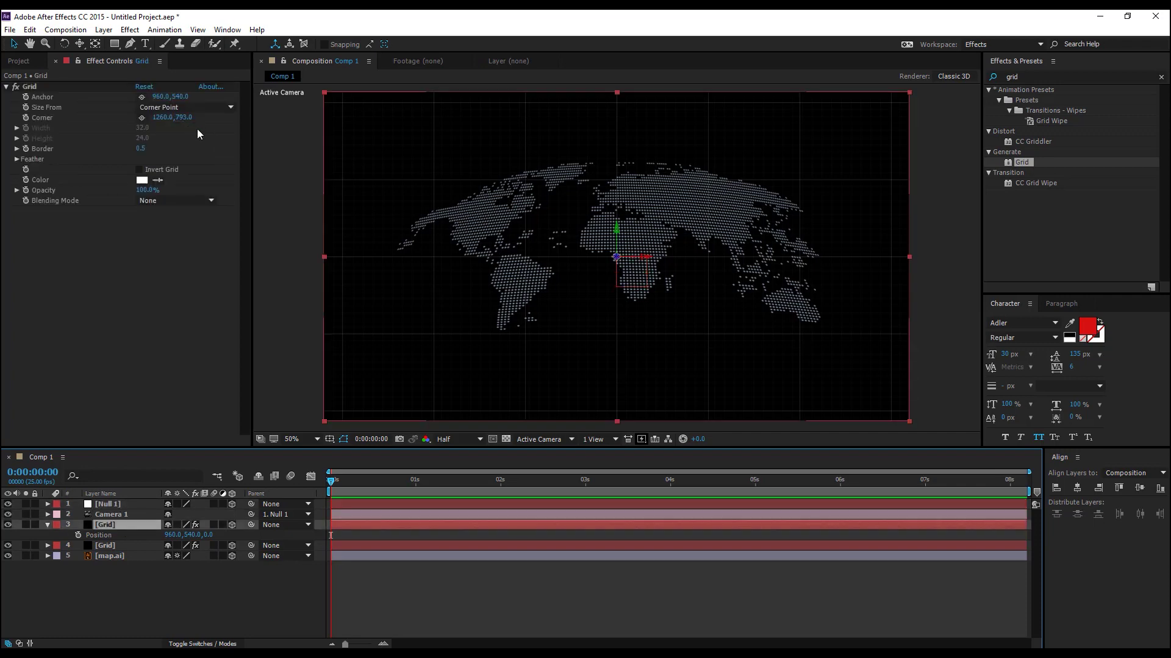
{"action": "left_click_drag", "start_coordinate": [209, 535], "coordinate": [155, 536]}
{"action": "left_click", "coordinate": [104, 606]}
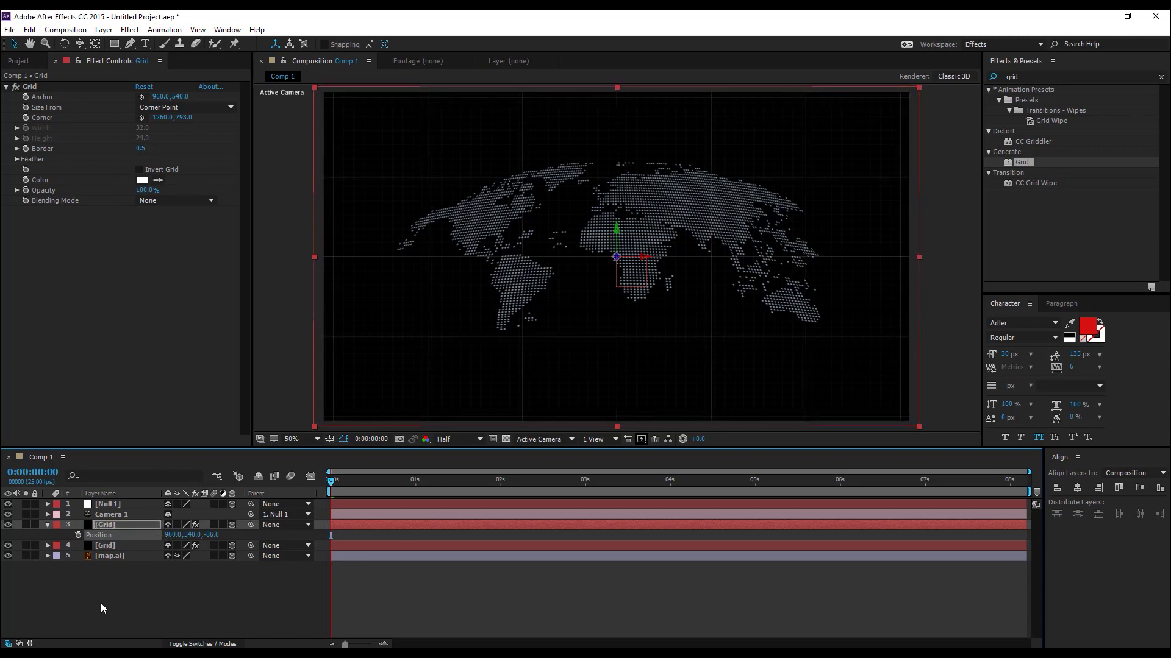
Add a text layer reading "canada" over the southern part of North America on the map
{"action": "left_click", "coordinate": [145, 44]}
{"action": "left_click", "coordinate": [499, 244]}
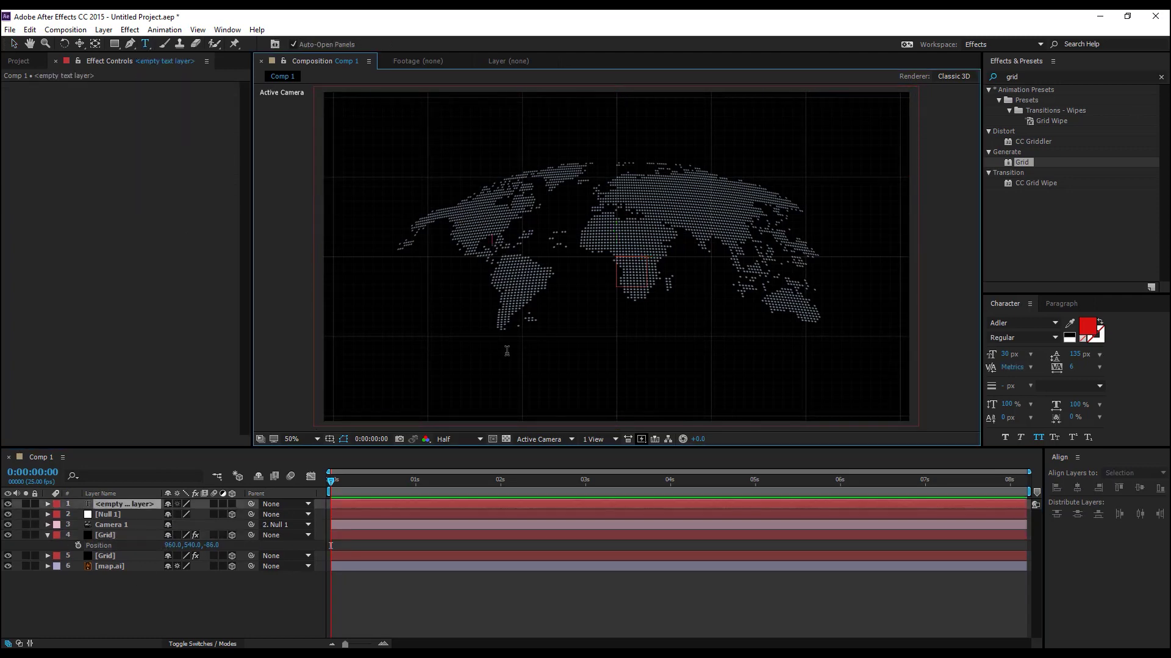
{"action": "type", "text": "canada"}
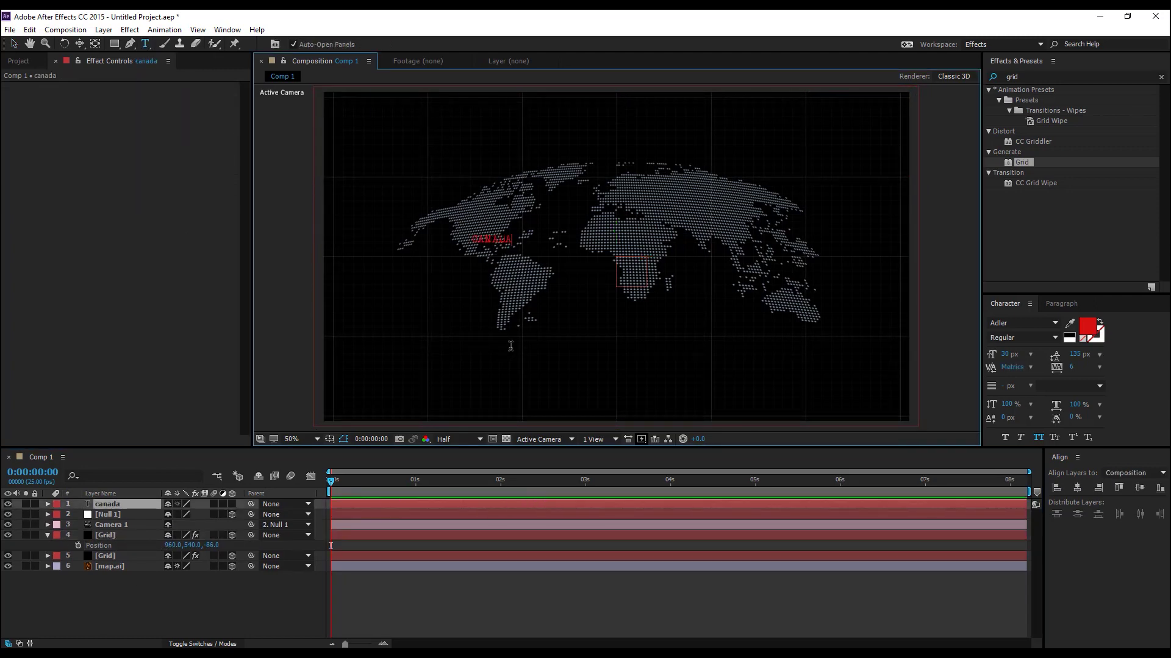
{"action": "left_click", "coordinate": [13, 44]}
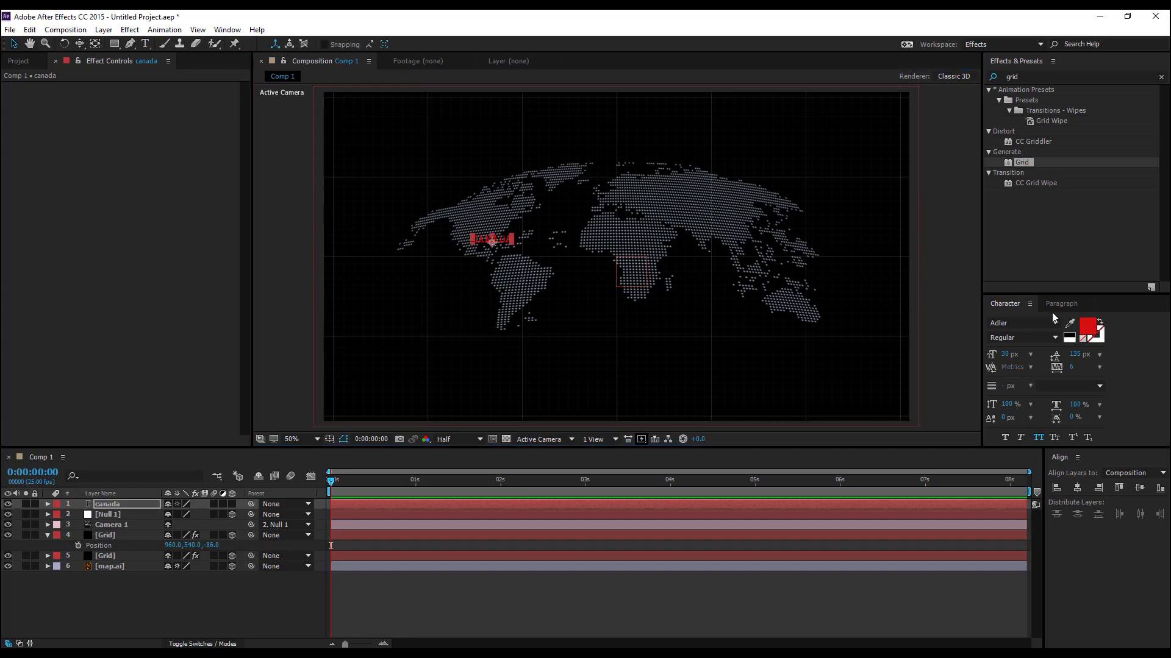
Set the canada text's fill colour to white (FFFFFF)
{"action": "left_click", "coordinate": [1098, 330]}
{"action": "left_click", "coordinate": [367, 351]}
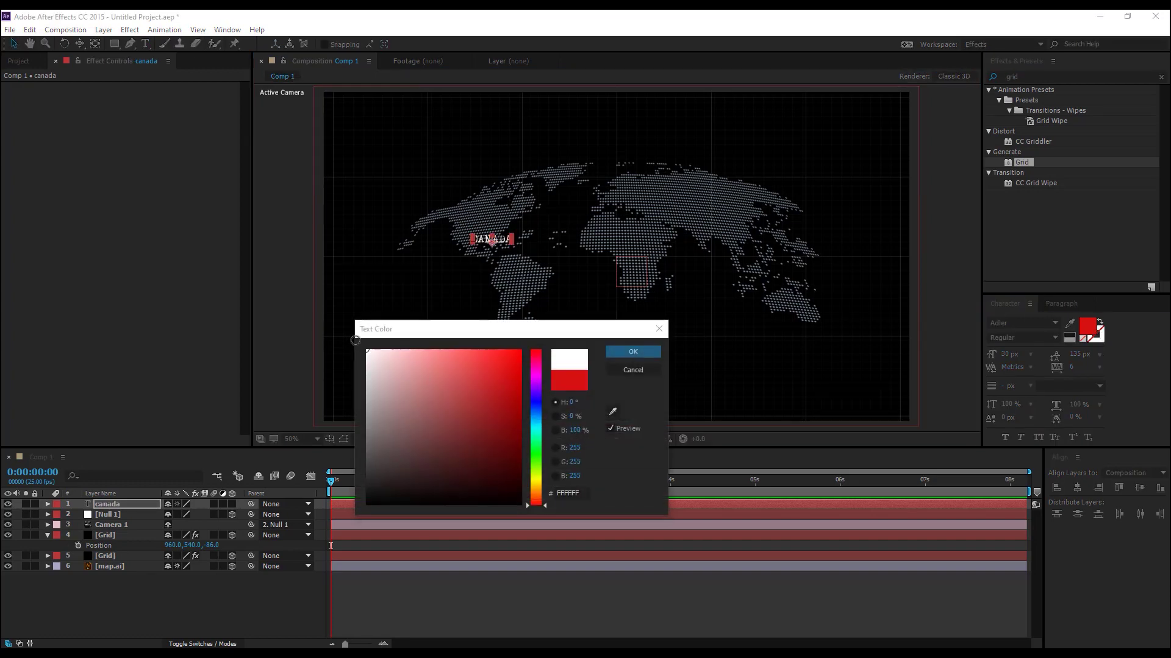
{"action": "left_click", "coordinate": [633, 352]}
{"action": "scroll", "coordinate": [438, 247], "scroll_direction": "up", "scroll_amount": 2}
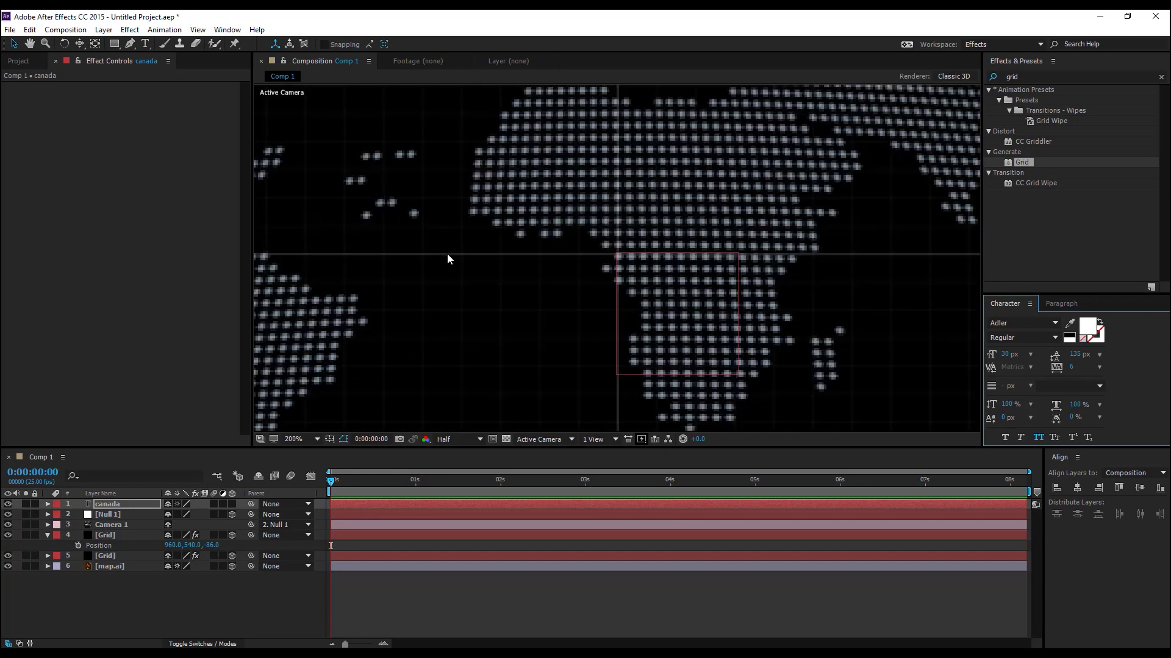
Position the canada text over North America on the map and turn it into a 3D layer
{"action": "scroll", "coordinate": [411, 262], "scroll_direction": "down", "scroll_amount": 1}
{"action": "left_click_drag", "start_coordinate": [398, 225], "coordinate": [365, 178]}
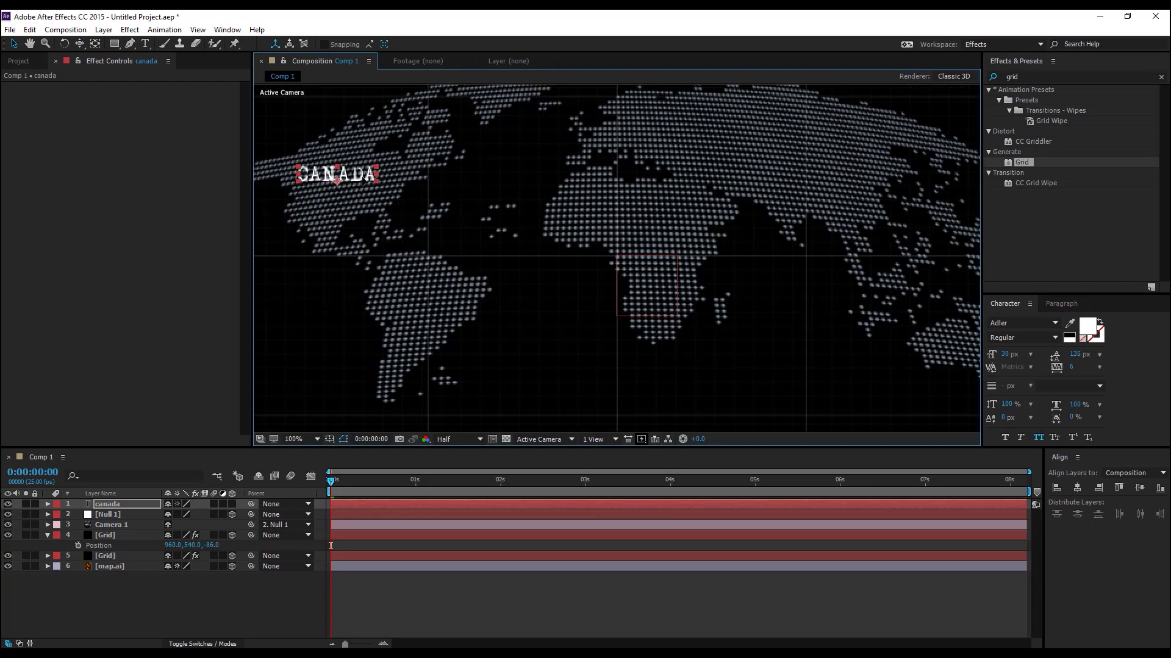
{"action": "left_click", "coordinate": [138, 505]}
{"action": "left_click", "coordinate": [231, 505]}
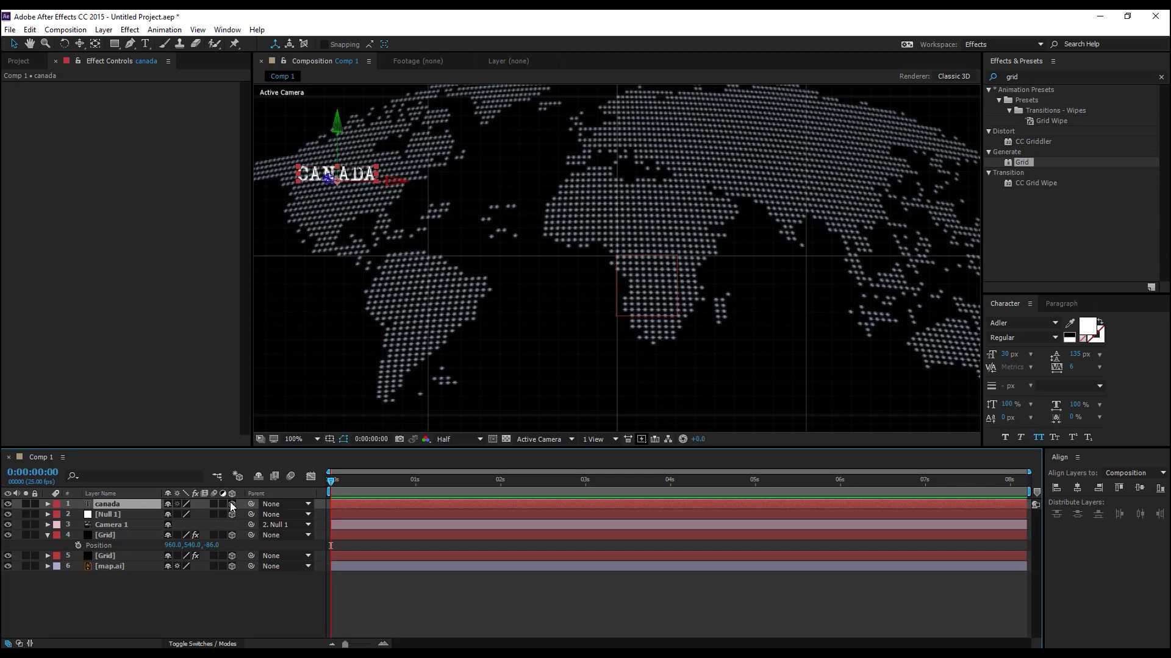
Duplicate the canada text layer, place the copy over Russia and change its wording to "russia"
{"action": "key", "text": "ctrl+d"}
{"action": "left_click_drag", "start_coordinate": [363, 177], "coordinate": [820, 148]}
{"action": "double_click", "coordinate": [818, 146]}
{"action": "type", "text": "russia"}
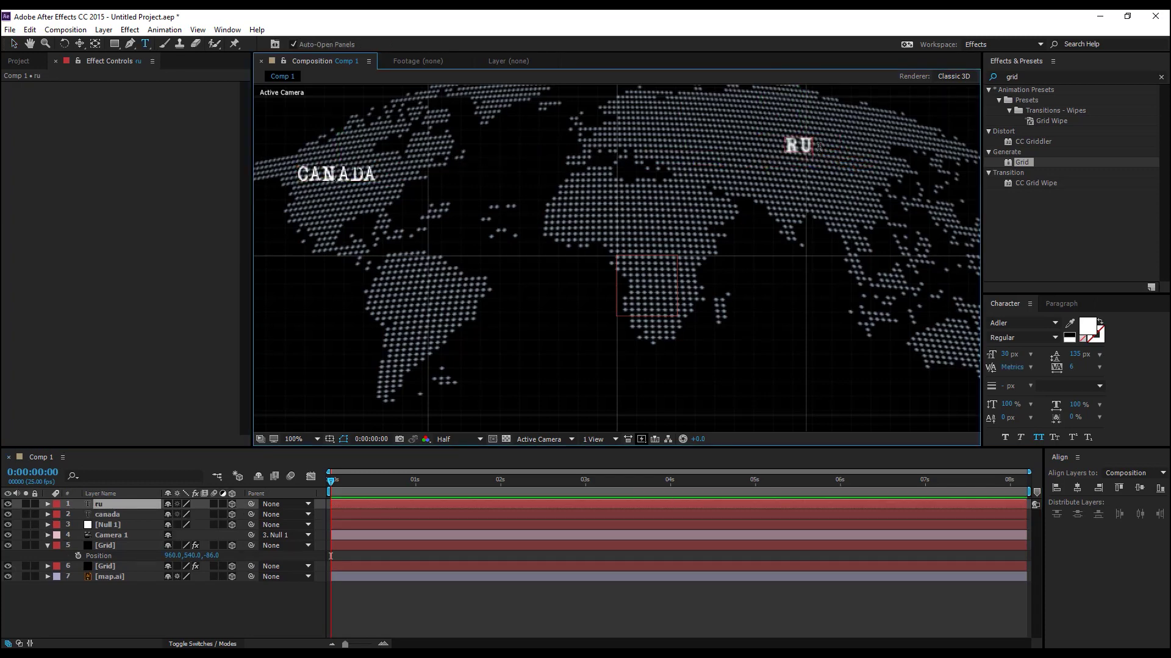
{"action": "left_click", "coordinate": [13, 43]}
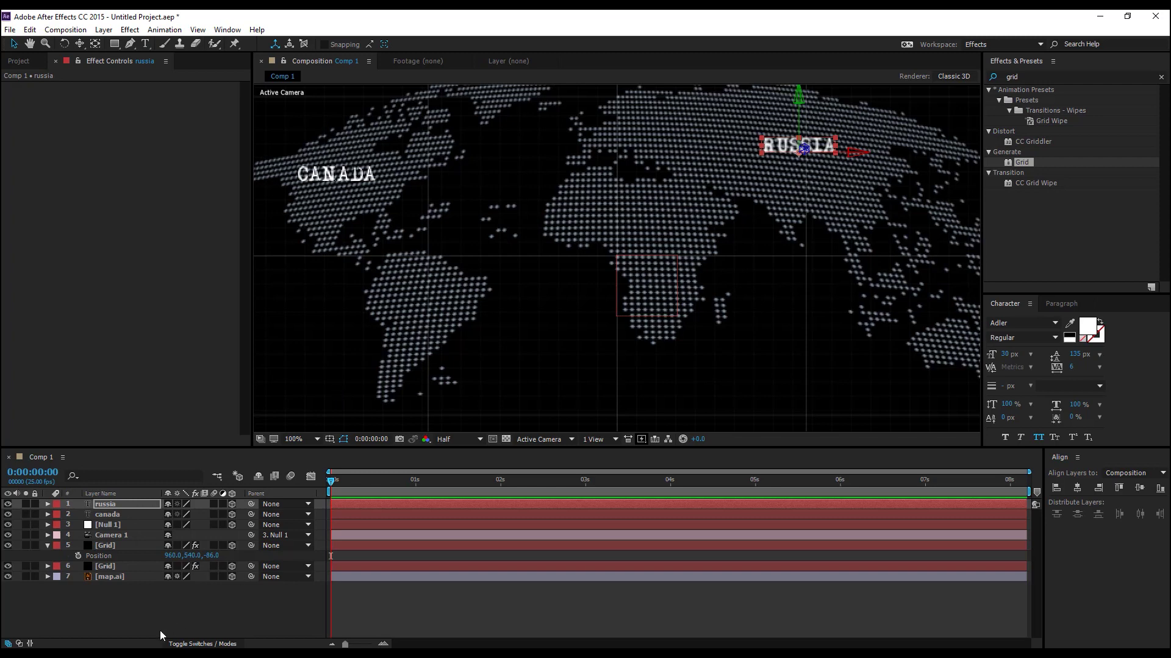
Draw an open curved path with the Pen tool from the CANADA label across the Atlantic and northern Africa to the RUSSIA label
{"action": "left_click", "coordinate": [175, 600]}
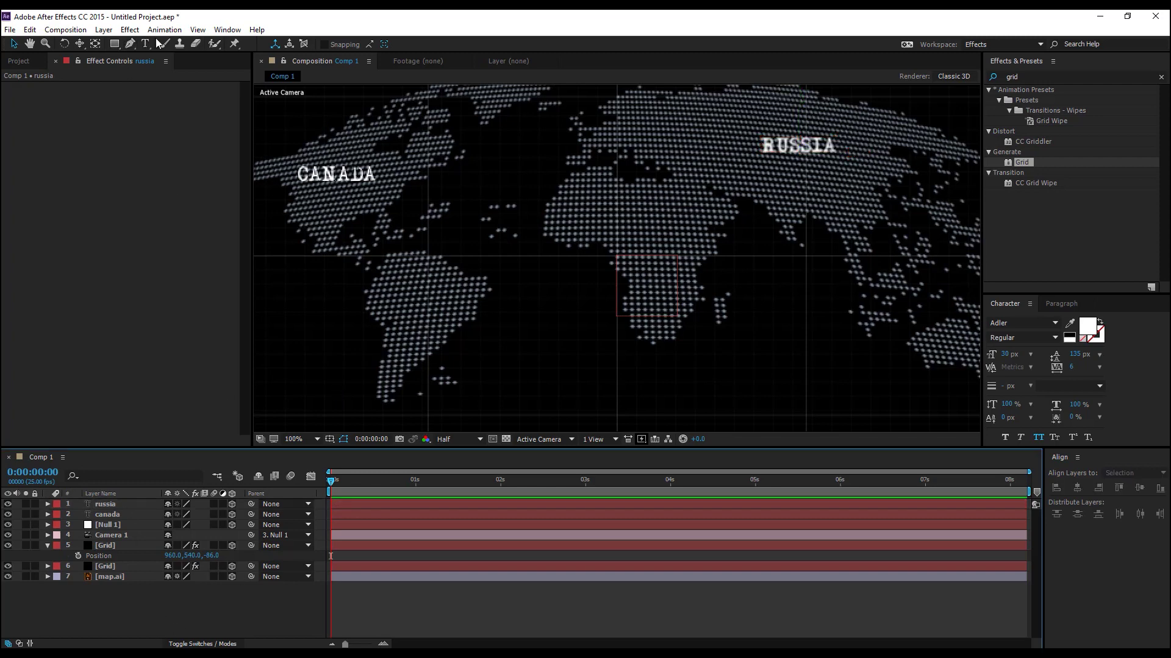
{"action": "left_click", "coordinate": [129, 47]}
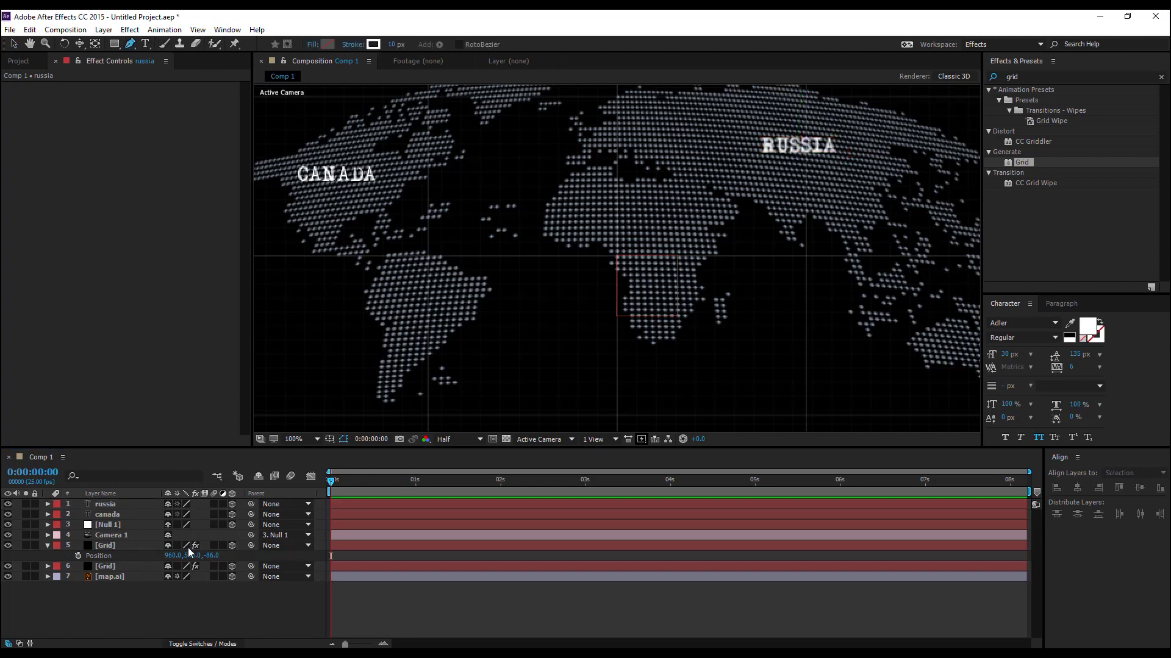
{"action": "left_click", "coordinate": [380, 174]}
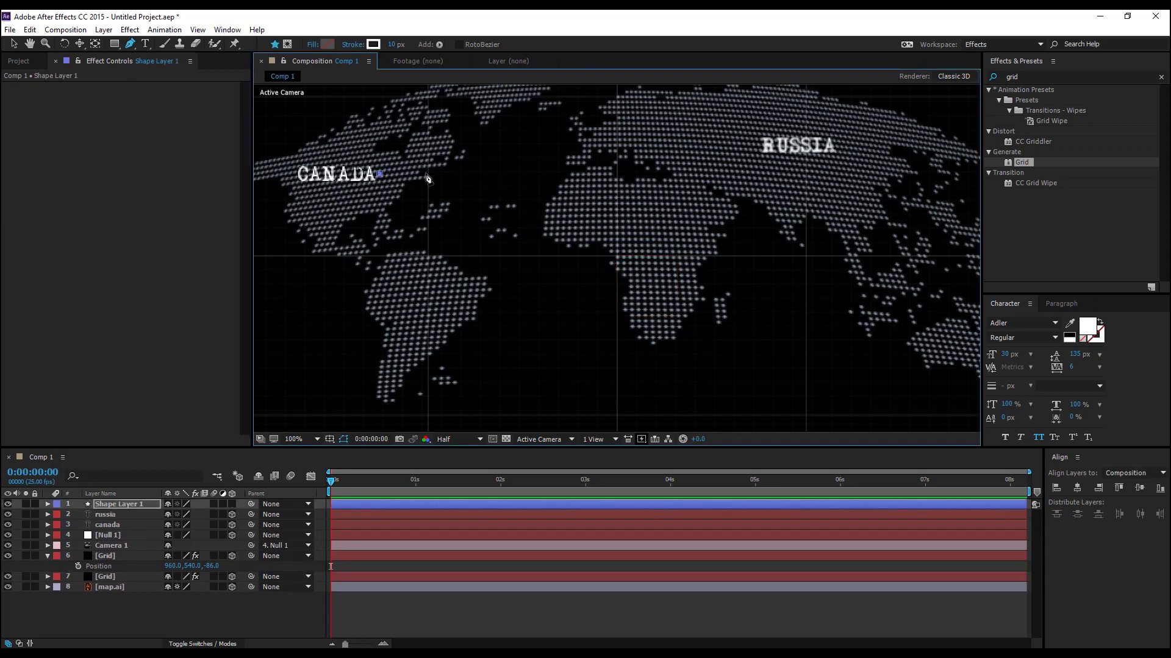
{"action": "left_click", "coordinate": [426, 173]}
{"action": "left_click", "coordinate": [467, 187]}
{"action": "left_click", "coordinate": [517, 190]}
{"action": "left_click", "coordinate": [582, 198]}
{"action": "left_click", "coordinate": [635, 201]}
{"action": "left_click", "coordinate": [669, 190]}
{"action": "left_click", "coordinate": [694, 162]}
{"action": "left_click", "coordinate": [757, 147]}
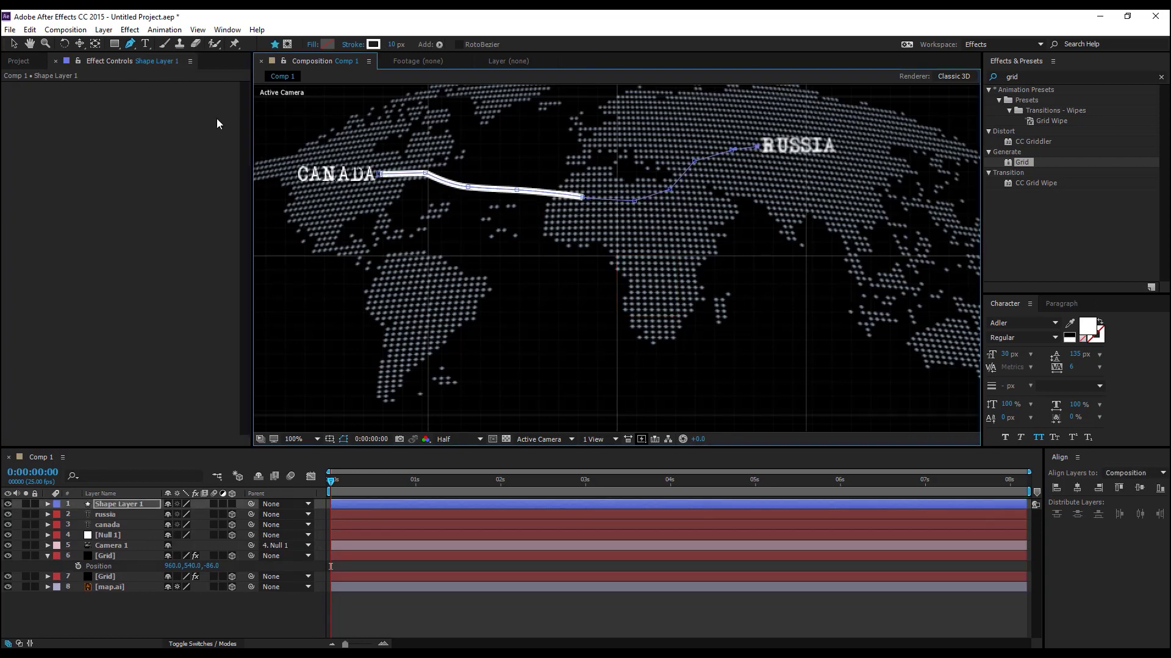
Set the stroke width of the Canada–Russia route line to 5 px
{"action": "left_click", "coordinate": [14, 44]}
{"action": "left_click", "coordinate": [496, 45]}
{"action": "type", "text": "5"}
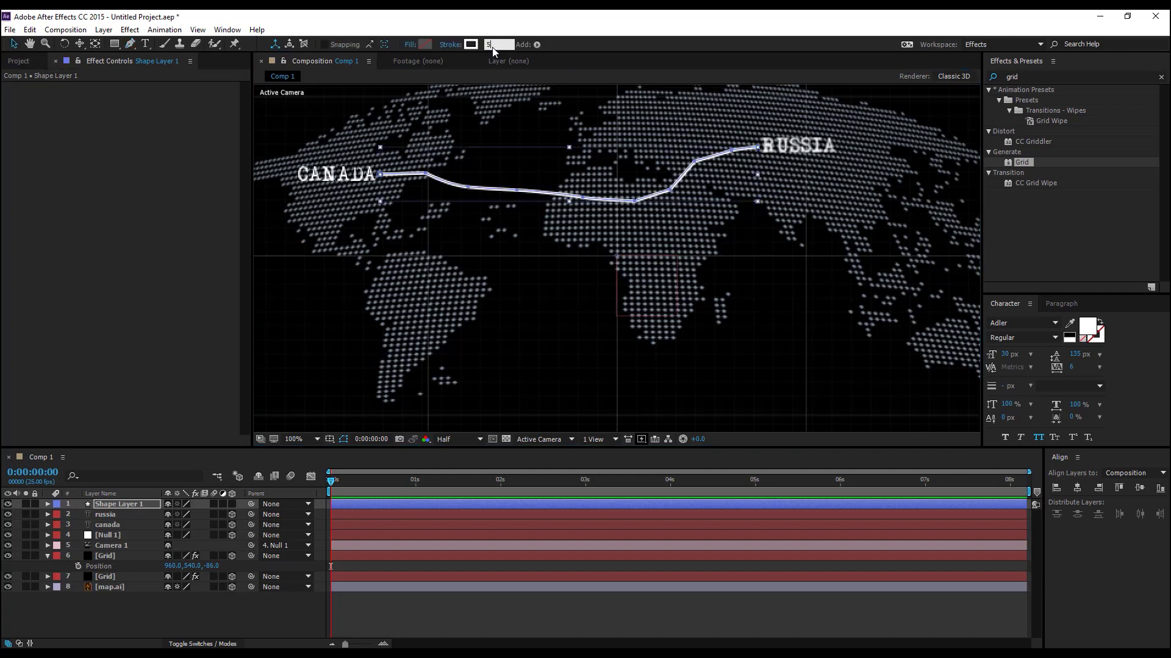
{"action": "key", "text": "Return"}
Add dashes to Stroke 1 of Shape Layer 1 so the route is drawn as a dashed line
{"action": "left_click", "coordinate": [48, 504]}
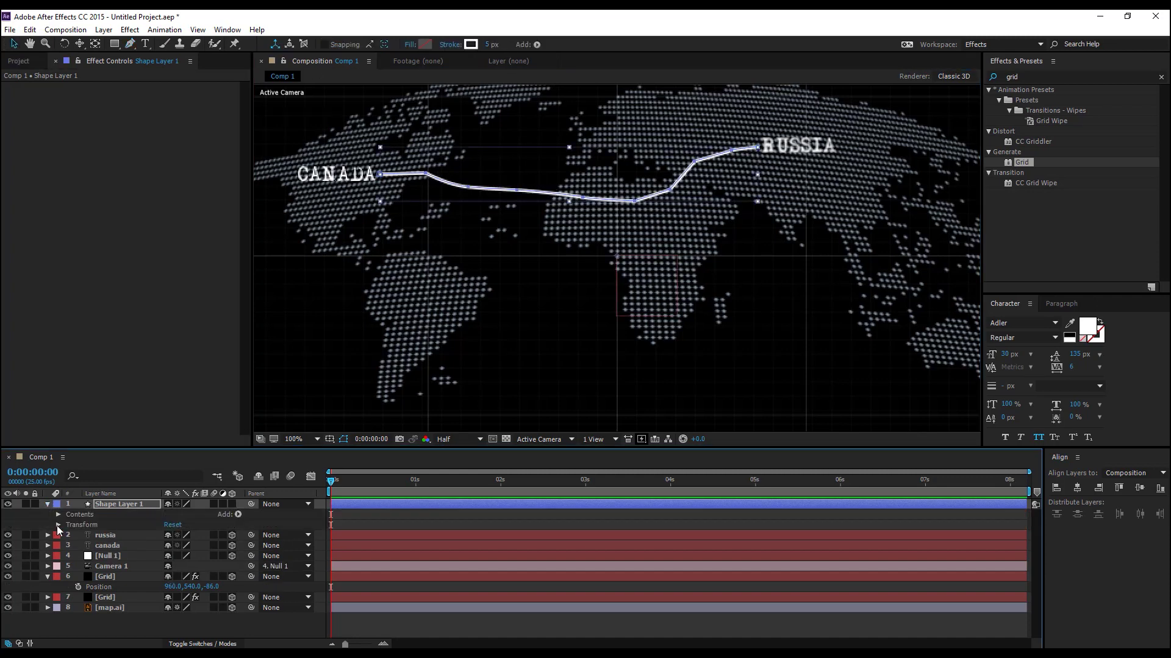
{"action": "left_click", "coordinate": [58, 515]}
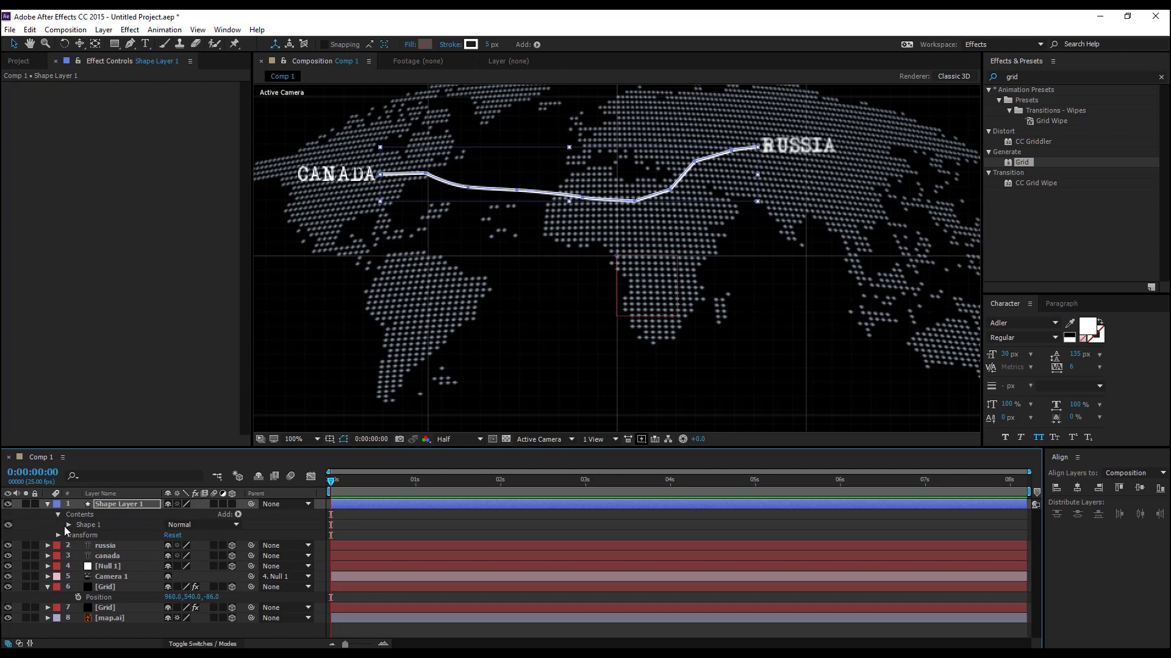
{"action": "left_click", "coordinate": [68, 525]}
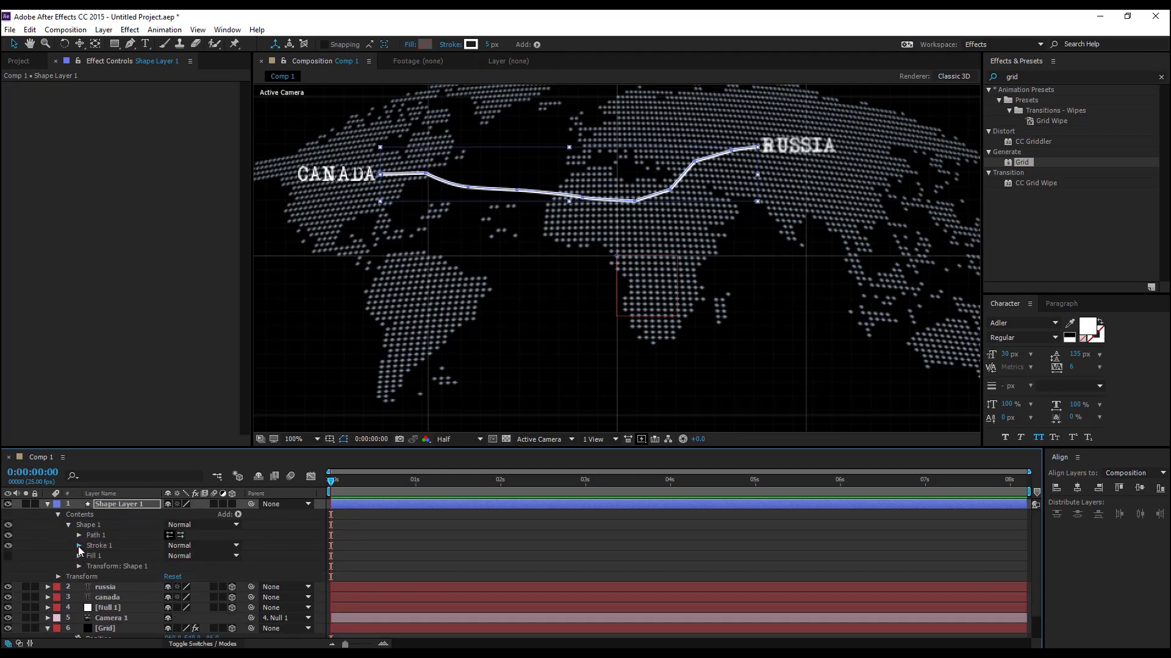
{"action": "left_click", "coordinate": [79, 546]}
{"action": "left_click", "coordinate": [169, 629]}
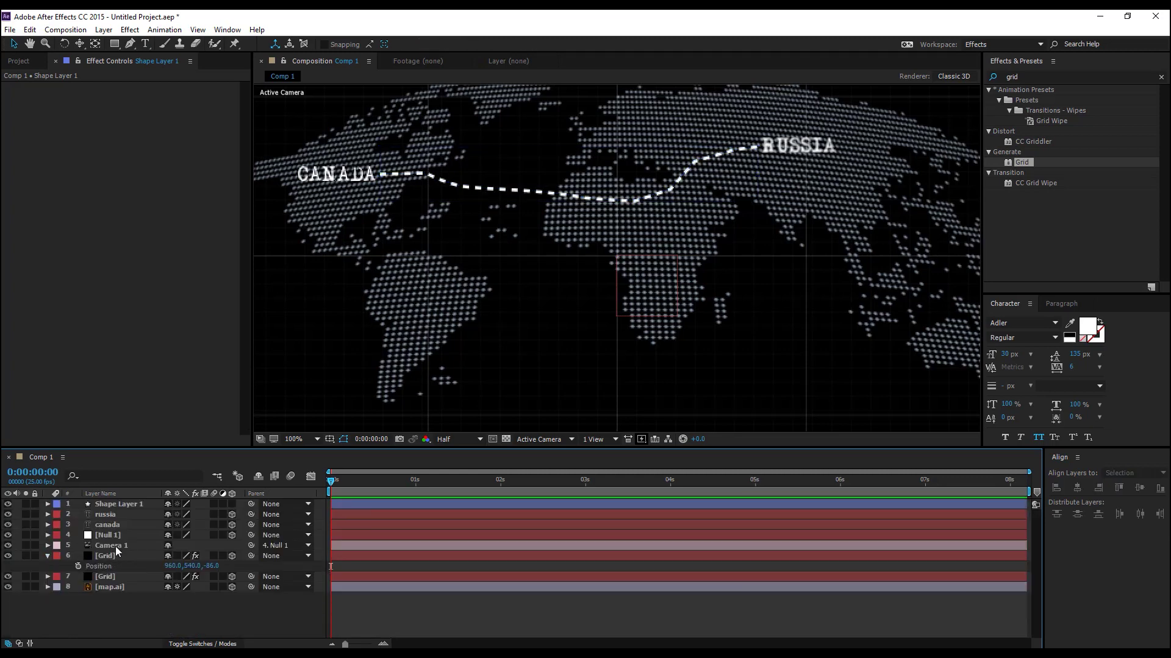
Move Null 1 and Camera 1 together to the top of the layer stack
{"action": "left_click", "coordinate": [119, 546]}
{"action": "left_click", "coordinate": [124, 536], "text": "shift"}
{"action": "left_click_drag", "start_coordinate": [129, 540], "coordinate": [135, 511]}
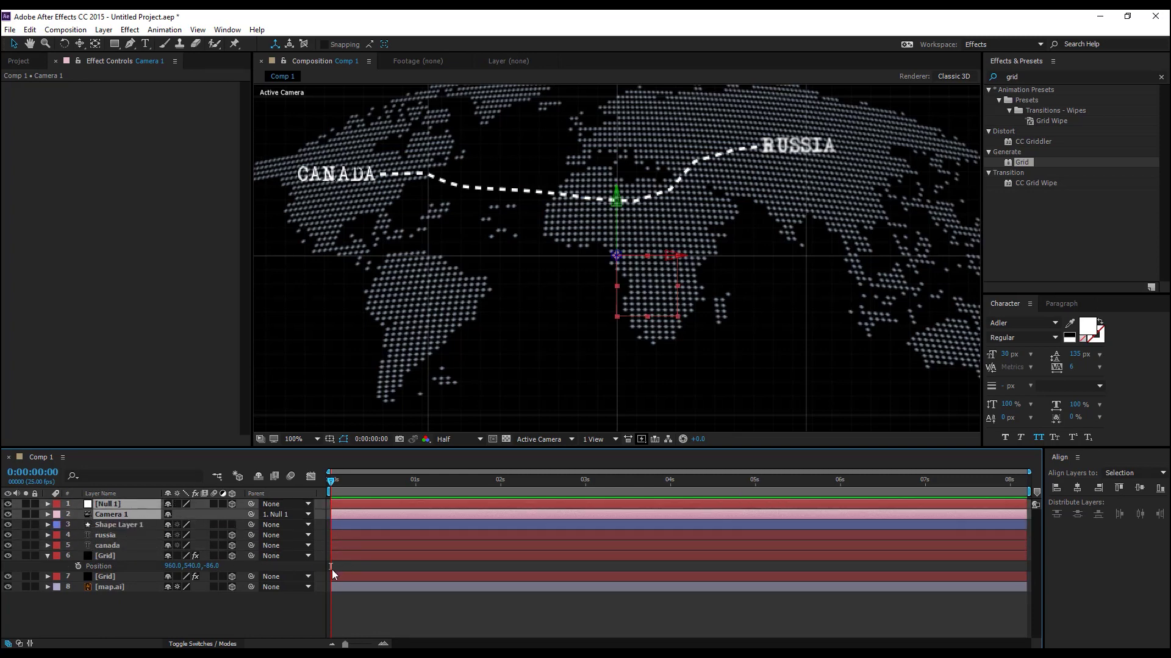
{"action": "left_click", "coordinate": [134, 615]}
Show the Position property of Null 1 and the Position and Point of Interest properties of Camera 1
{"action": "left_click", "coordinate": [120, 506]}
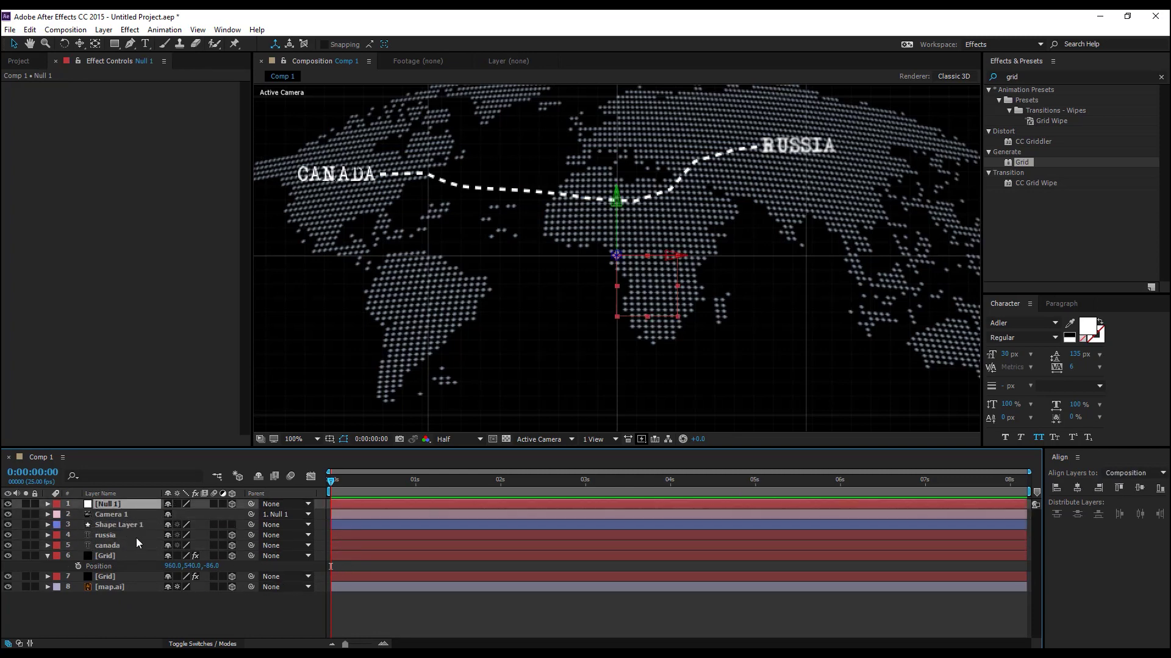
{"action": "key", "text": "p"}
{"action": "left_click", "coordinate": [115, 524]}
{"action": "key", "text": "p"}
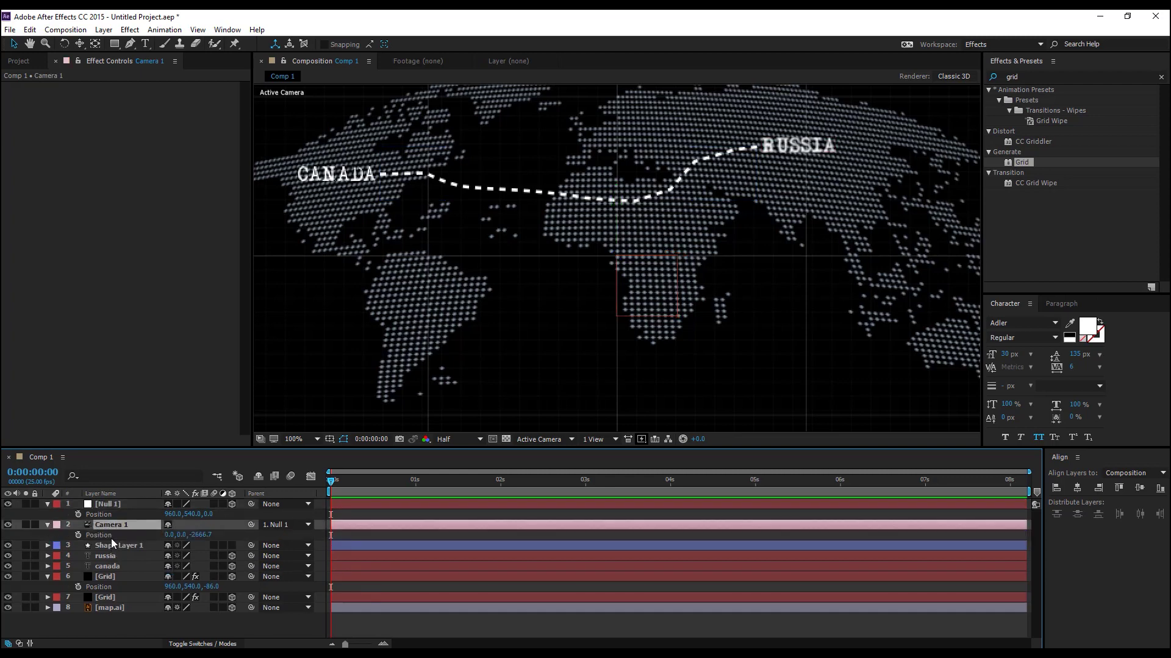
{"action": "key", "text": "shift+a"}
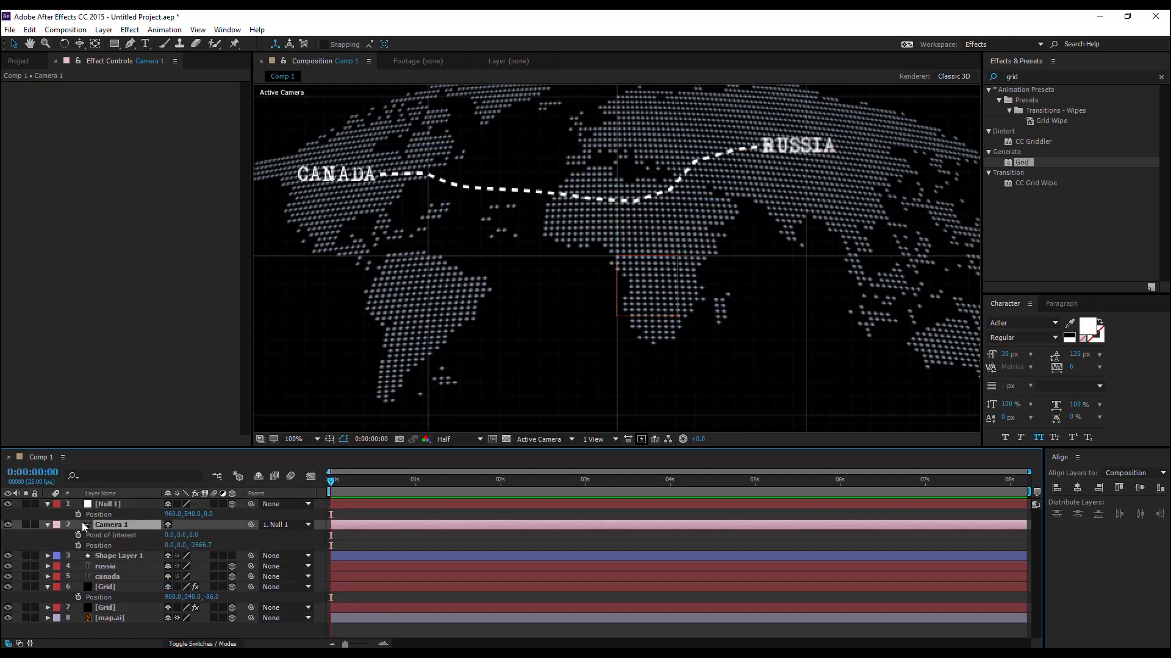
Make the dashed route layer 3D and bring the camera closer, orbiting it to a tilted view of Canada and the Atlantic
{"action": "left_click", "coordinate": [232, 556]}
{"action": "key", "text": "c"}
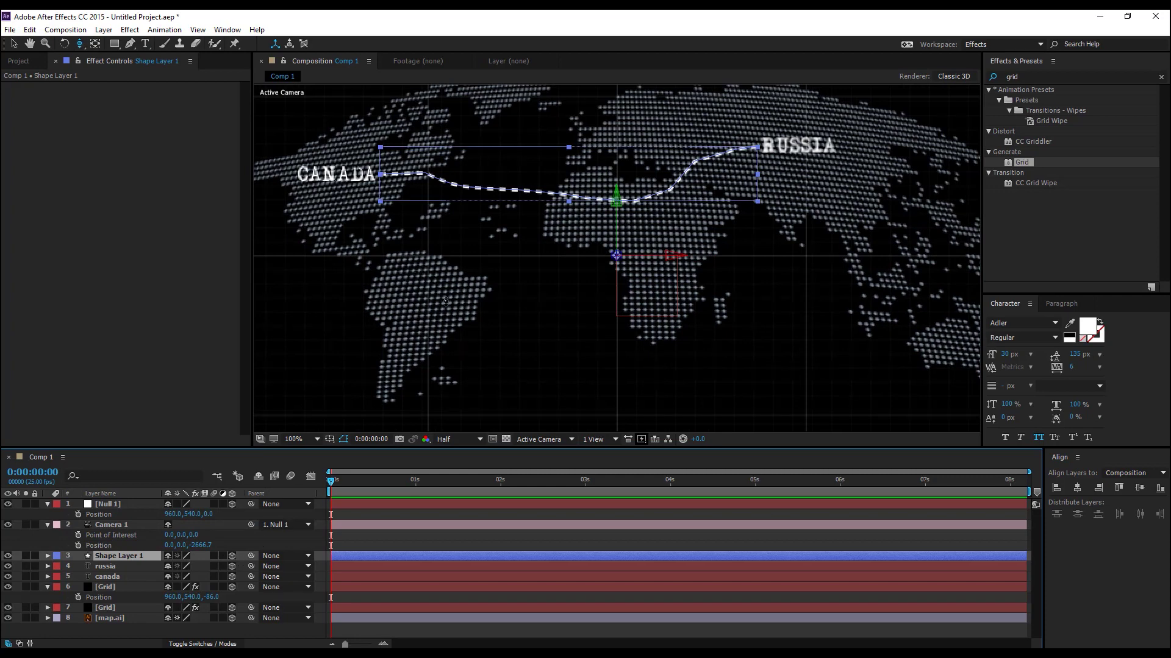
{"action": "scroll", "coordinate": [447, 293], "scroll_direction": "down", "scroll_amount": 2}
{"action": "scroll", "coordinate": [555, 261], "scroll_direction": "up", "scroll_amount": 2}
{"action": "scroll", "coordinate": [438, 266], "scroll_direction": "down", "scroll_amount": 1}
{"action": "left_click_drag", "start_coordinate": [464, 254], "coordinate": [523, 34]}
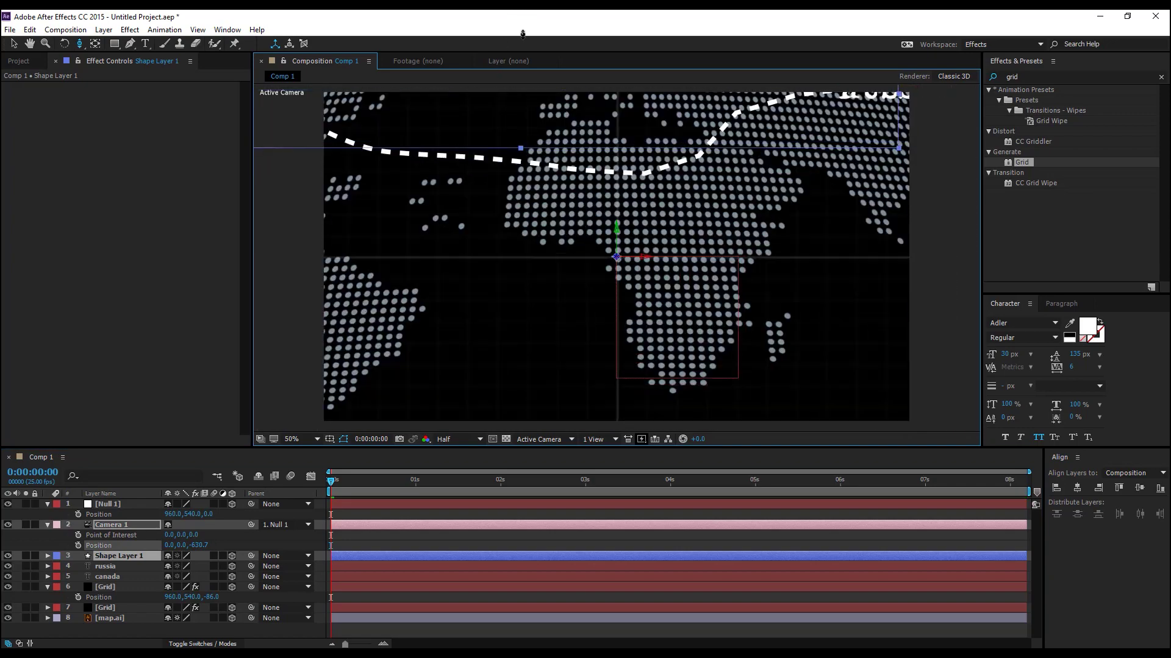
{"action": "left_click_drag", "start_coordinate": [423, 219], "coordinate": [434, 380]}
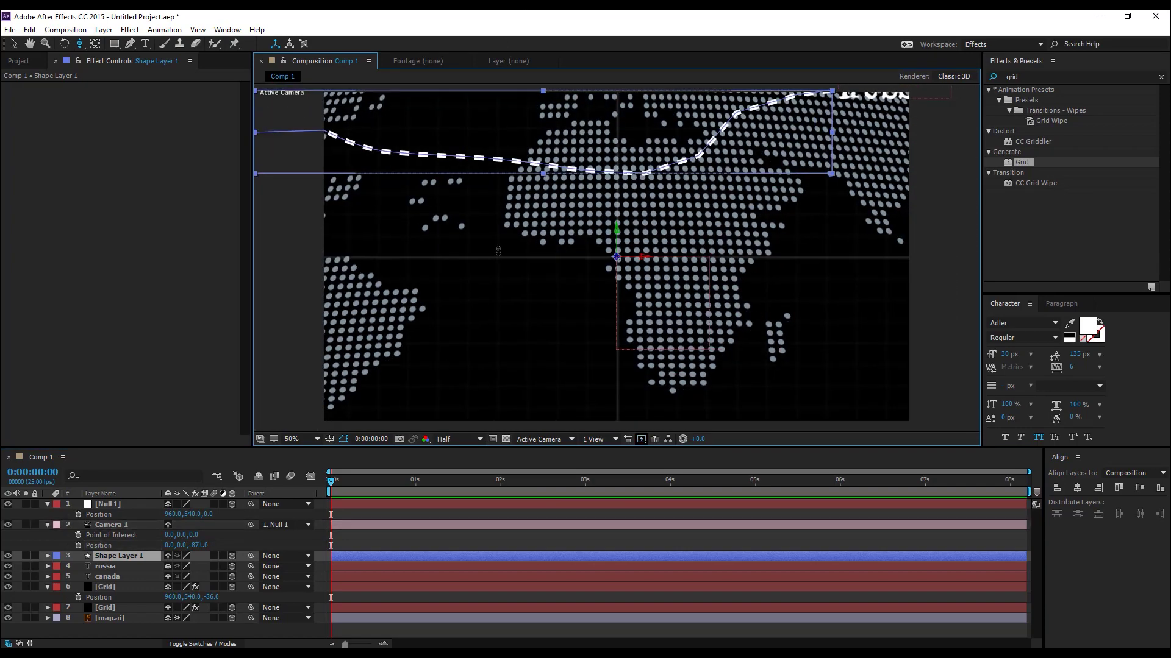
{"action": "left_click_drag", "start_coordinate": [437, 247], "coordinate": [501, 250]}
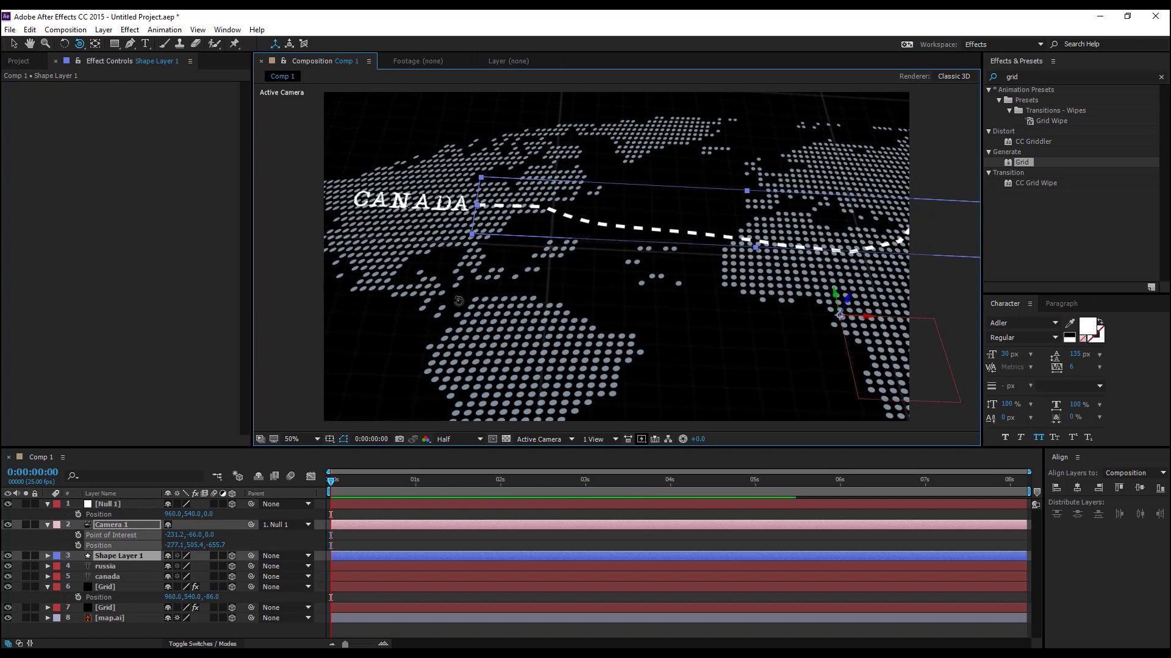
Show the rotation properties of Null 1 and set its Z orientation to 11°
{"action": "left_click", "coordinate": [111, 504]}
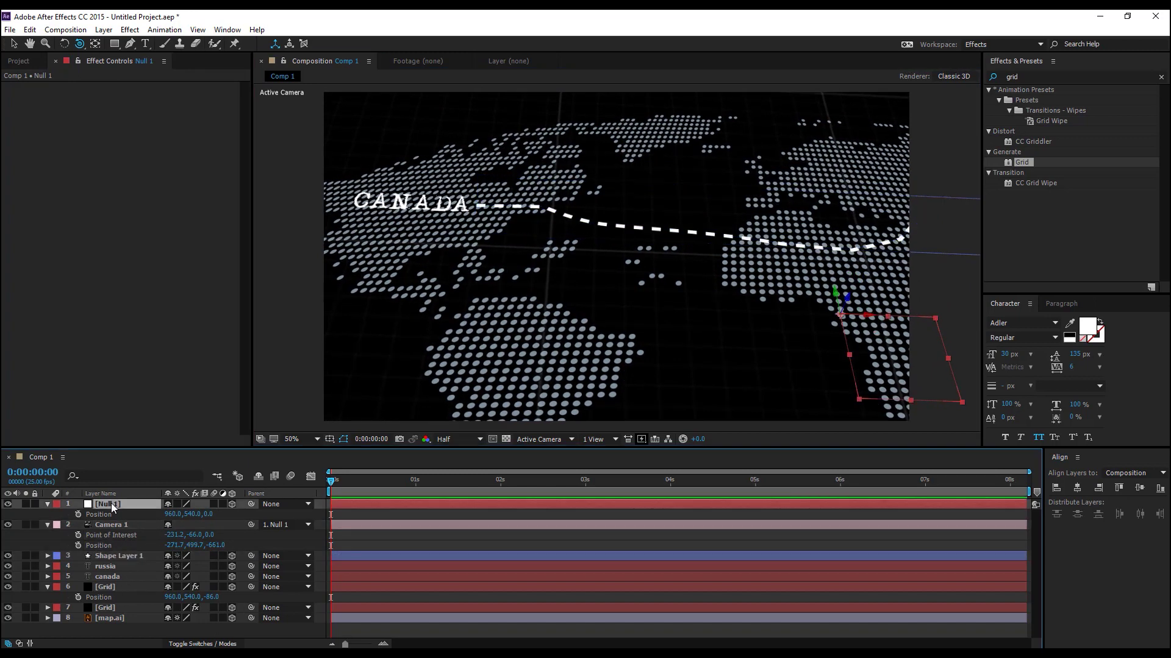
{"action": "key", "text": "shift+r"}
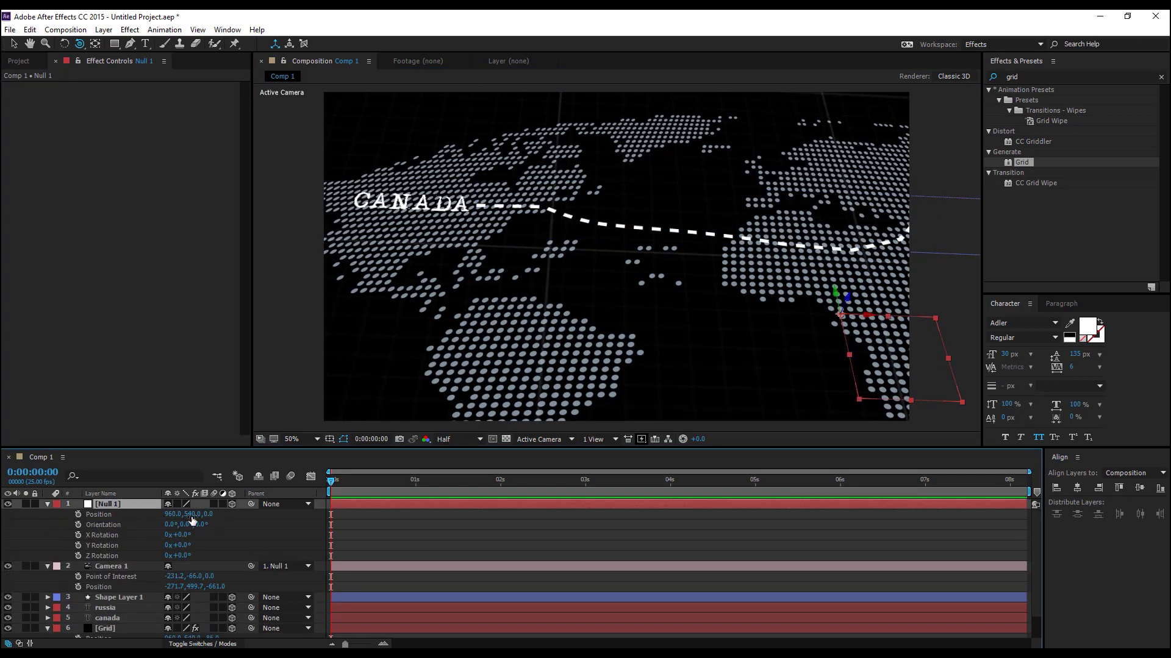
{"action": "key", "text": "u"}
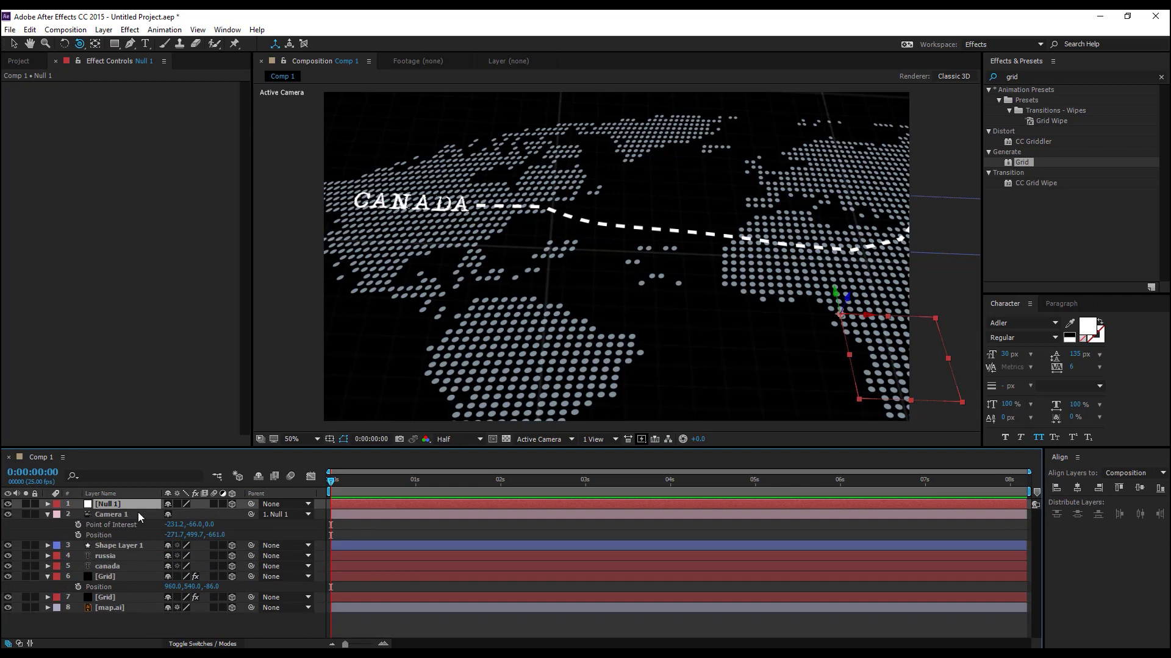
{"action": "key", "text": "r"}
{"action": "left_click_drag", "start_coordinate": [203, 514], "coordinate": [209, 514]}
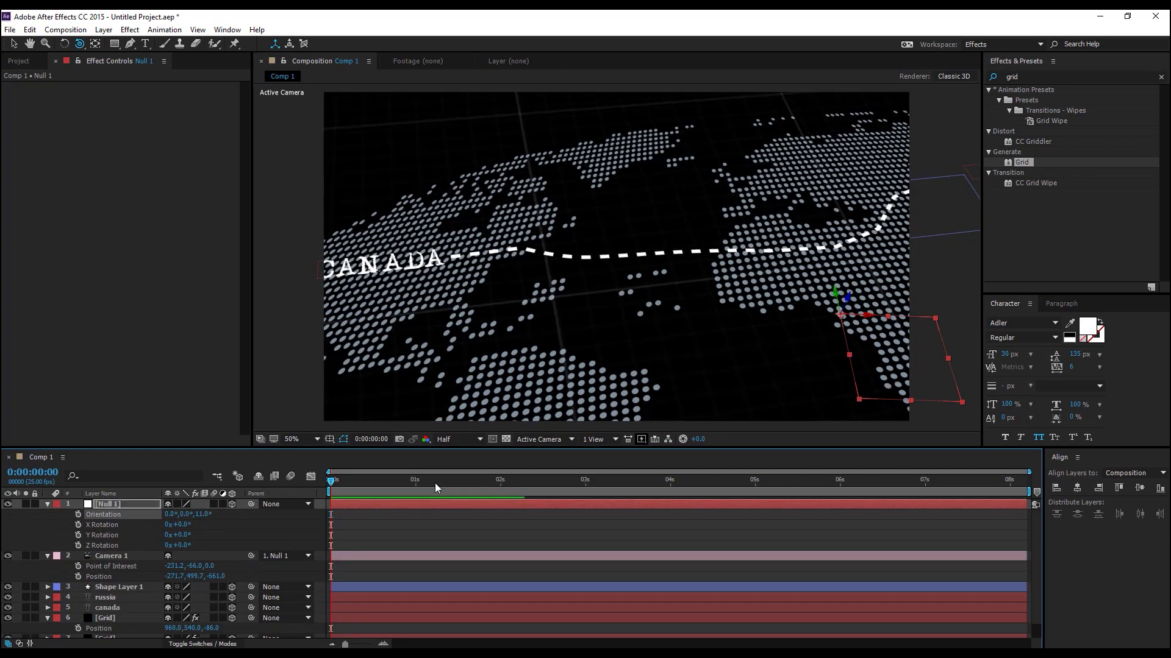
Frame the CANADA label in a closer, tilted camera view and set the Z orientation of Null 1 to 13°
{"action": "key", "text": "c"}
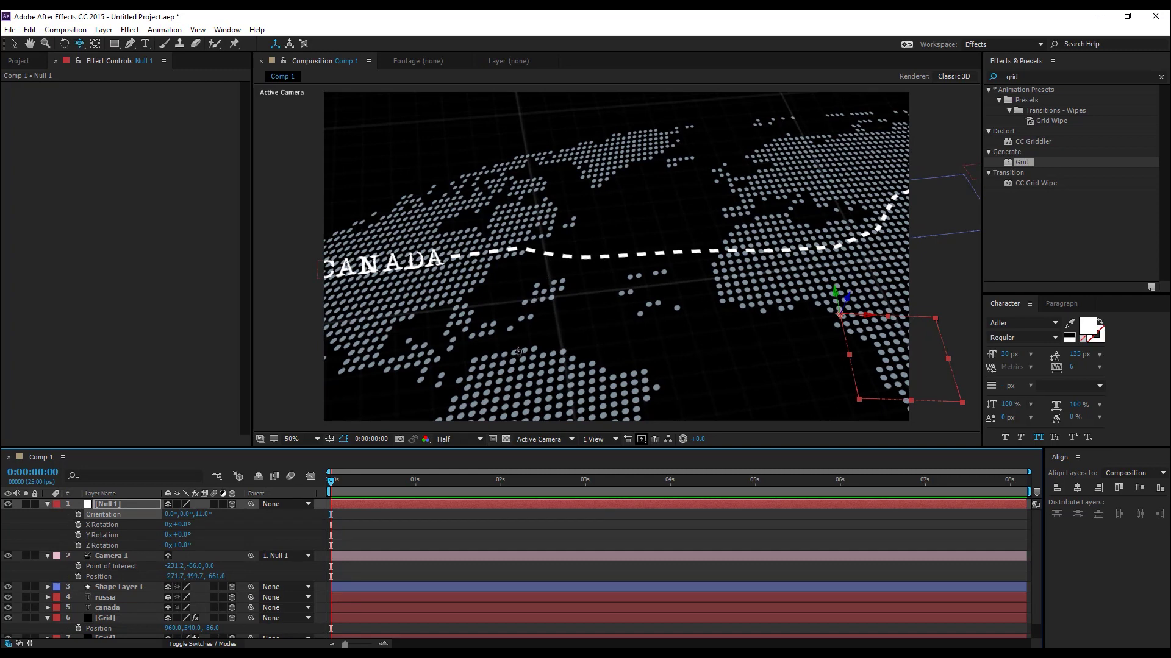
{"action": "left_click_drag", "start_coordinate": [519, 351], "coordinate": [678, 299]}
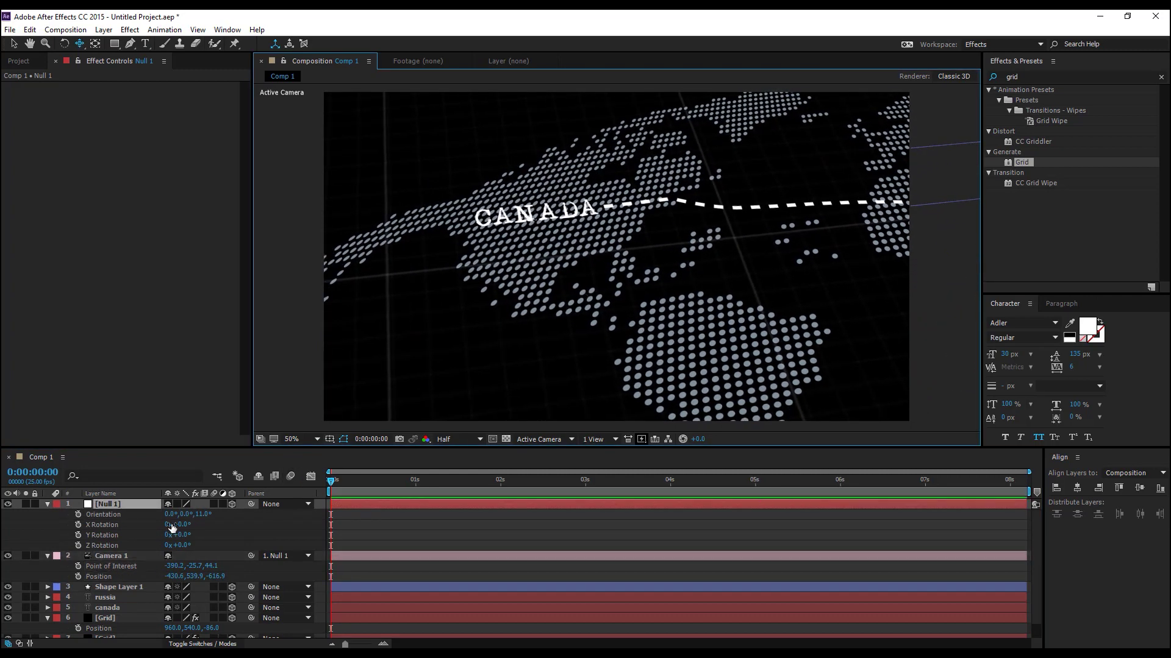
{"action": "mouse_move", "coordinate": [202, 514]}
{"action": "left_mouse_down"}
{"action": "mouse_move", "coordinate": [190, 514]}
{"action": "mouse_move", "coordinate": [201, 514]}
{"action": "left_mouse_up"}
{"action": "key", "text": "c"}
{"action": "key", "text": "c"}
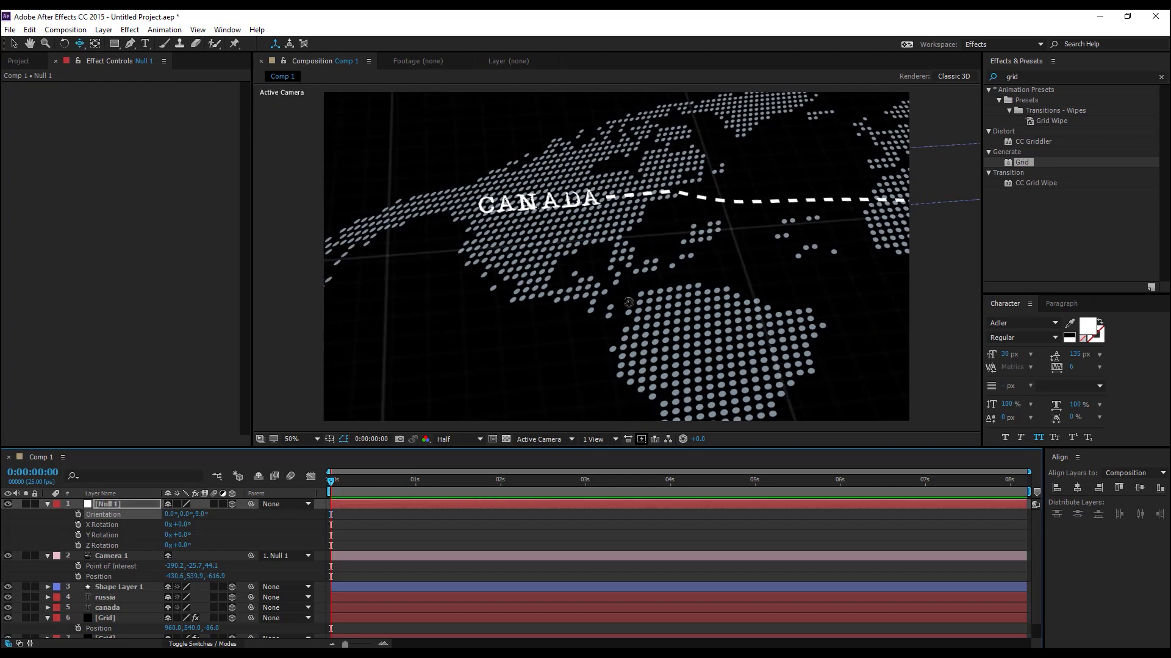
{"action": "left_click_drag", "start_coordinate": [631, 297], "coordinate": [628, 283]}
{"action": "left_click_drag", "start_coordinate": [594, 228], "coordinate": [563, 263]}
{"action": "left_click_drag", "start_coordinate": [198, 514], "coordinate": [200, 515]}
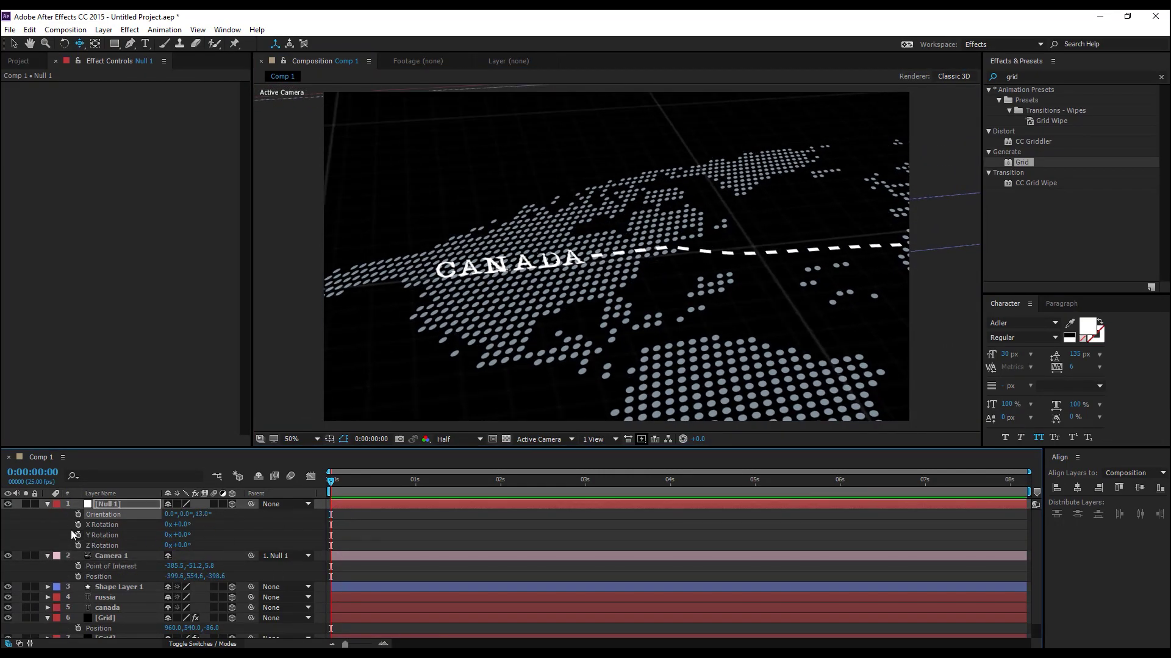
Set starting keyframes at 0:00:00:00 for the null's Orientation and the camera's Point of Interest and Position
{"action": "left_click", "coordinate": [77, 515]}
{"action": "left_click", "coordinate": [78, 567]}
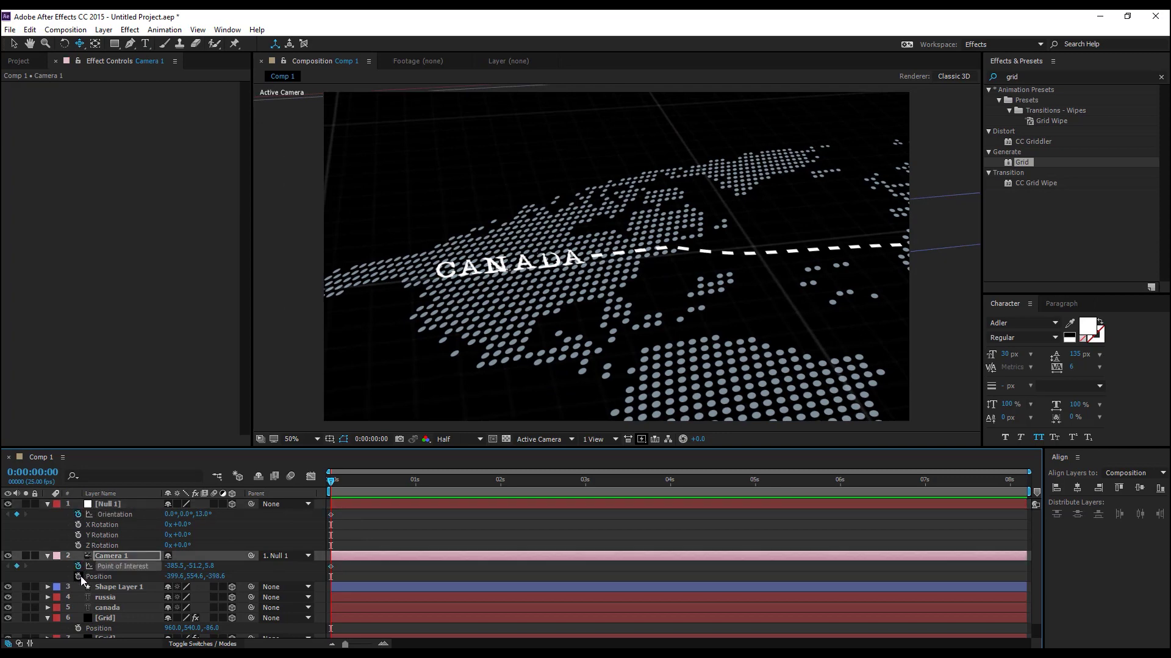
{"action": "left_click", "coordinate": [78, 577]}
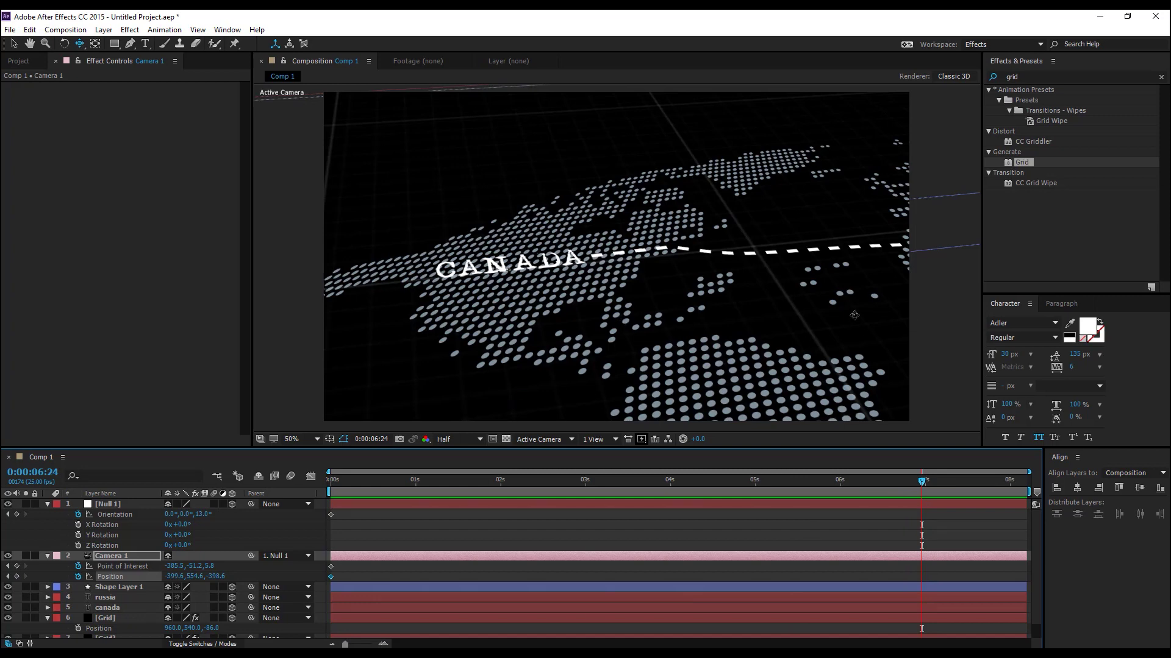
At 0:00:06:24, move and orbit the camera toward Russia with the whole route in view, setting Null 1's Z orientation to 325°
{"action": "left_click_drag", "start_coordinate": [854, 315], "coordinate": [585, 402]}
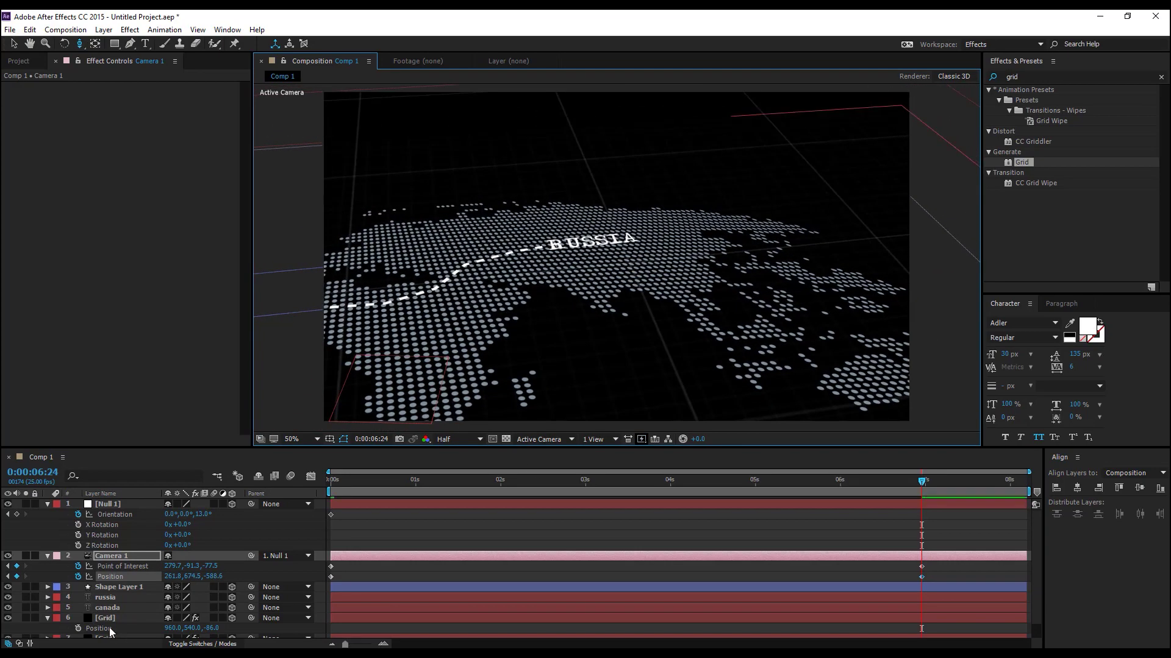
{"action": "left_click_drag", "start_coordinate": [199, 514], "coordinate": [689, 349]}
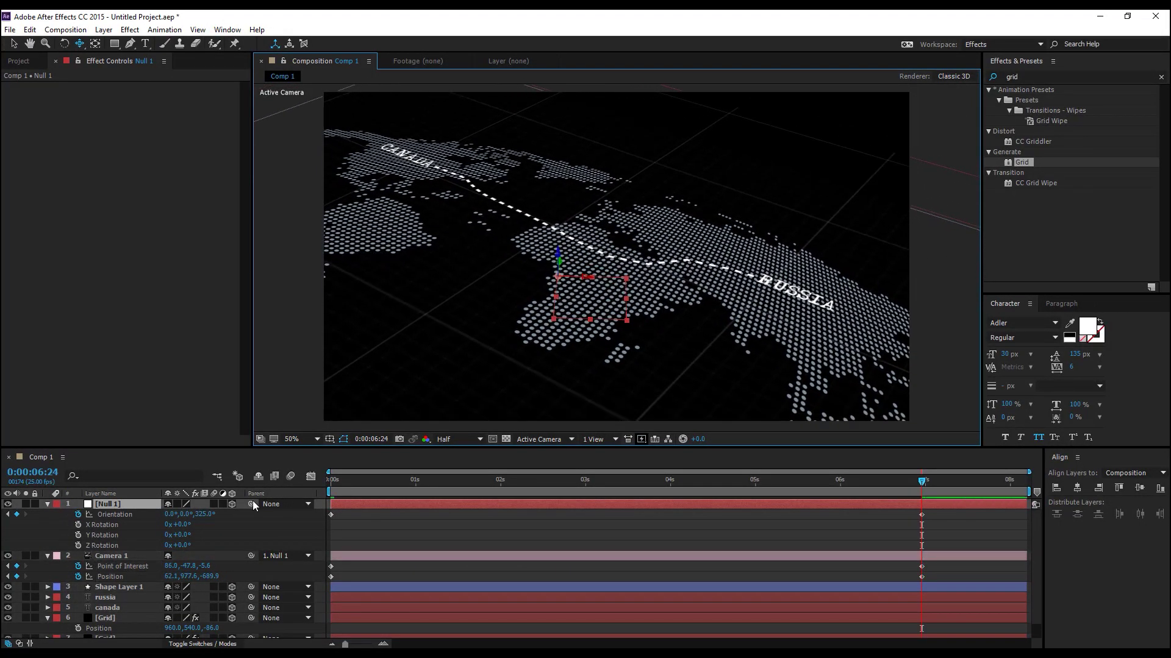
{"action": "key", "text": "c"}
{"action": "left_click_drag", "start_coordinate": [709, 322], "coordinate": [678, 342]}
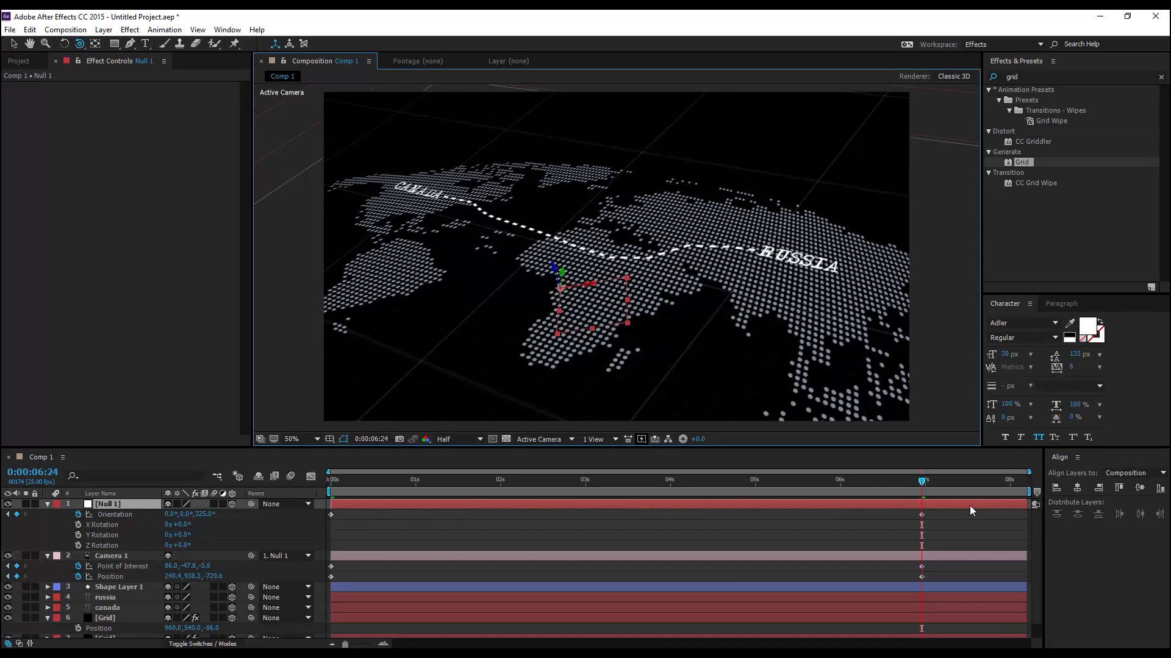
Scrub the timeline back to 0:00:04:11 to preview the camera move between Canada and Russia
{"action": "left_click_drag", "start_coordinate": [921, 481], "coordinate": [708, 536]}
{"action": "key", "text": "v"}
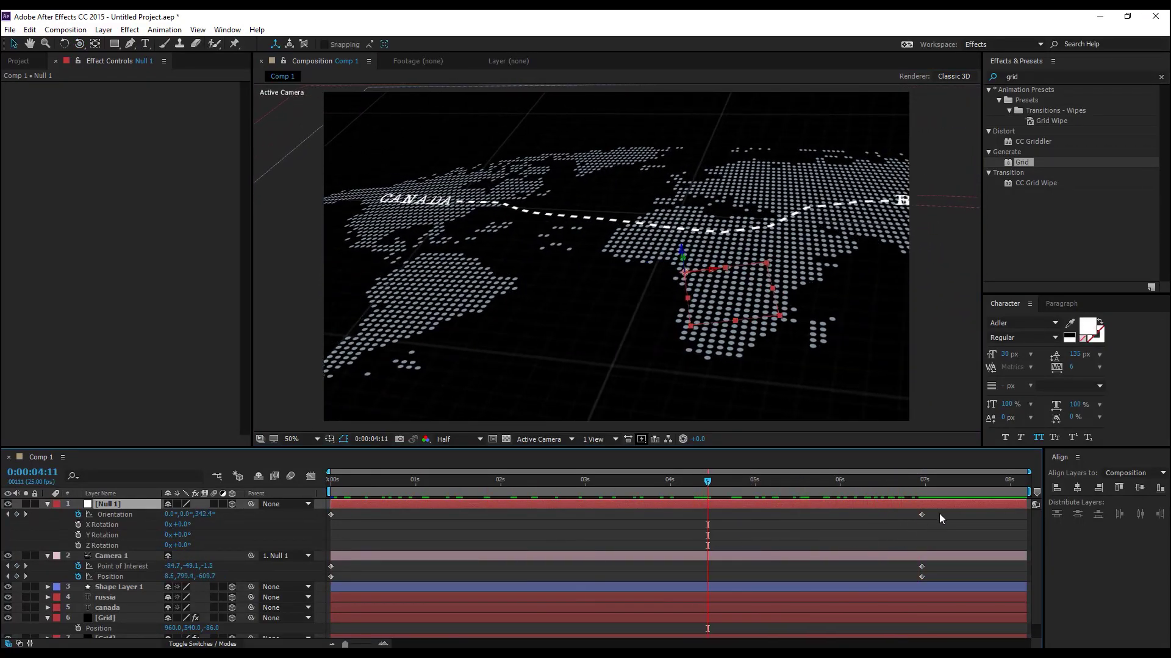
Apply Easy Ease to all Null 1 and Camera 1 keyframes, and reveal only the keyframed properties of both layers
{"action": "left_click_drag", "start_coordinate": [954, 515], "coordinate": [298, 580]}
{"action": "right_click", "coordinate": [333, 579]}
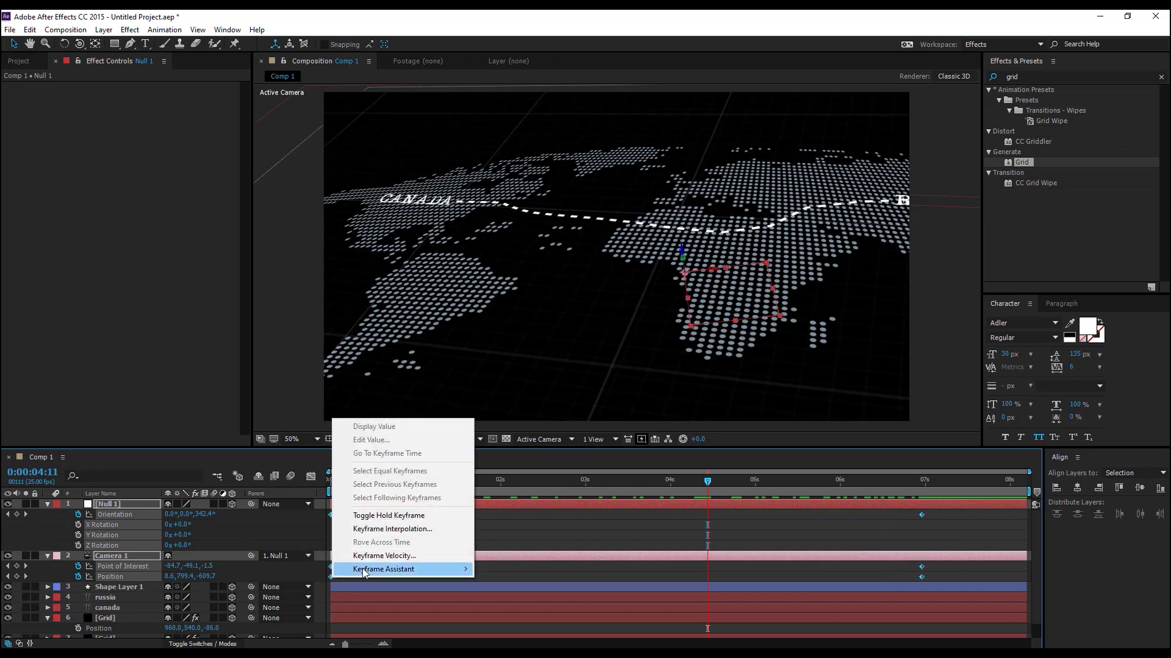
{"action": "mouse_move", "coordinate": [379, 569]}
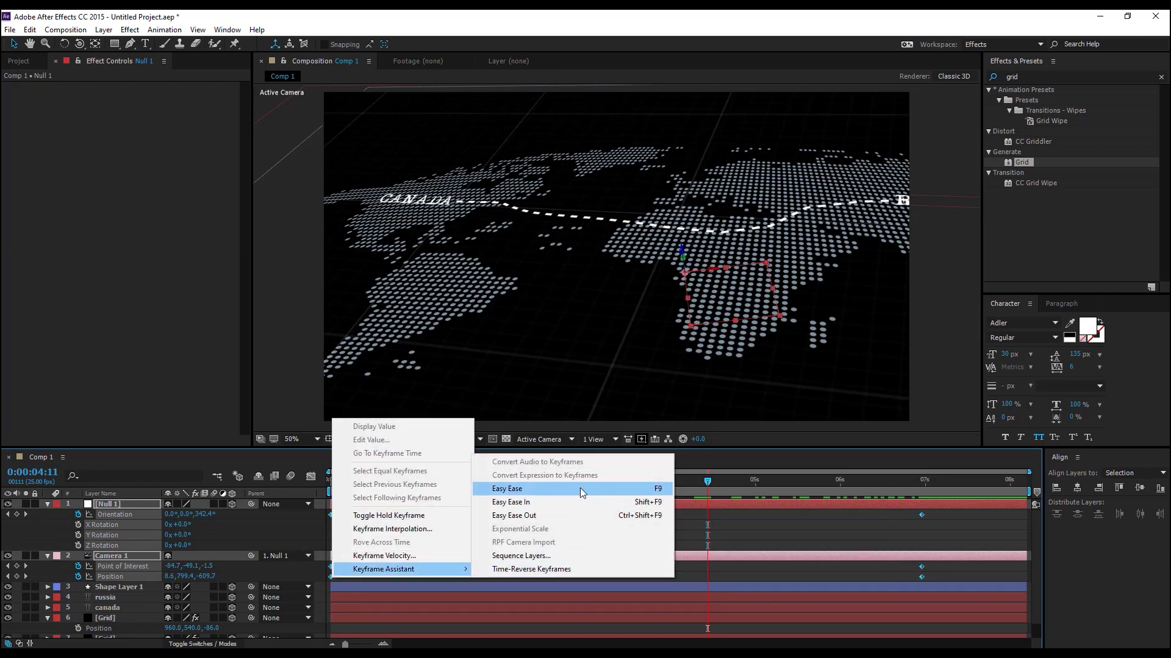
{"action": "left_click", "coordinate": [579, 489]}
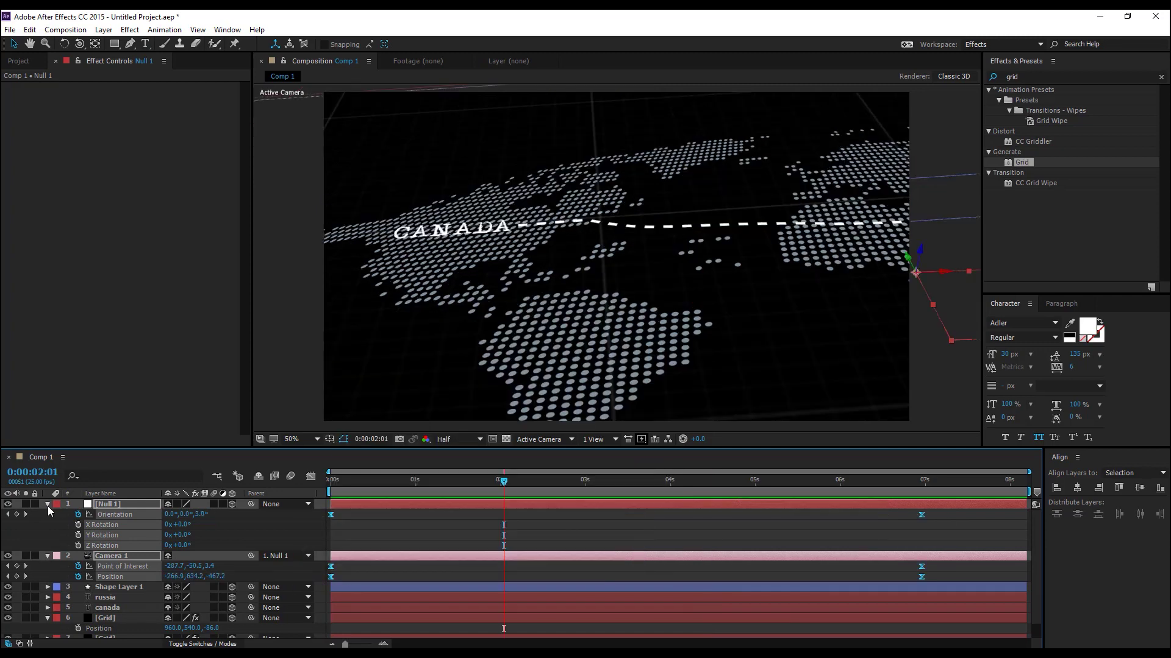
{"action": "left_click", "coordinate": [47, 505]}
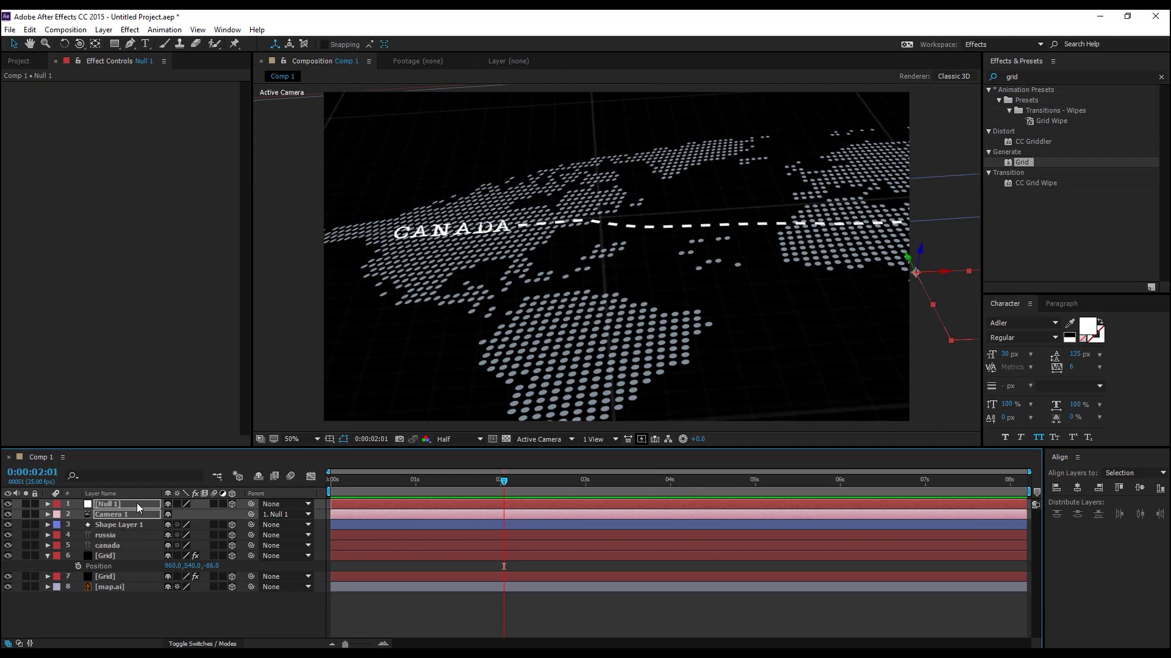
{"action": "key", "text": "u"}
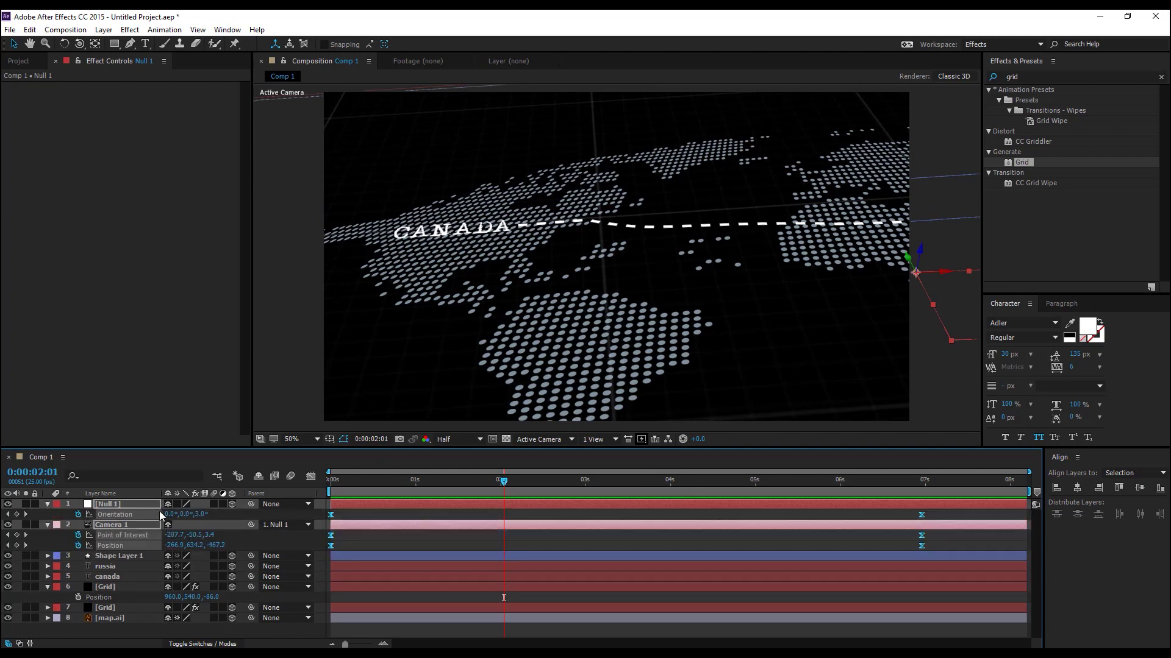
Add Trim Paths to the contents of Shape Layer 1 and expand its settings
{"action": "left_click", "coordinate": [111, 557]}
{"action": "left_click", "coordinate": [48, 556]}
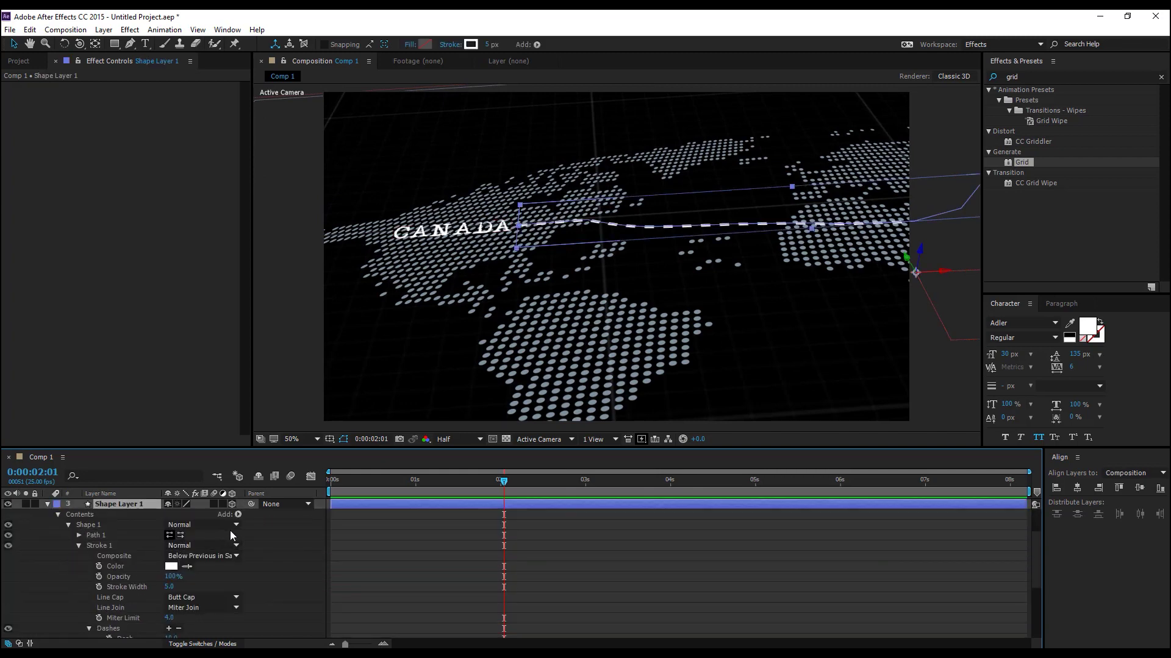
{"action": "left_click", "coordinate": [69, 525]}
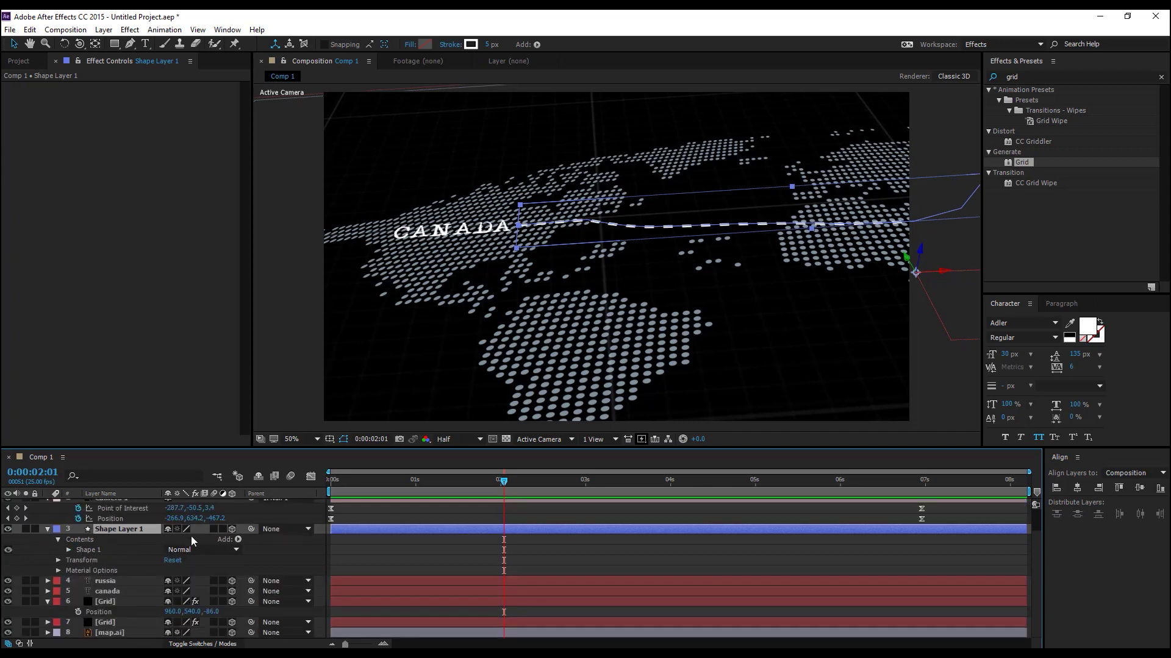
{"action": "left_click", "coordinate": [238, 539]}
{"action": "left_click", "coordinate": [313, 470]}
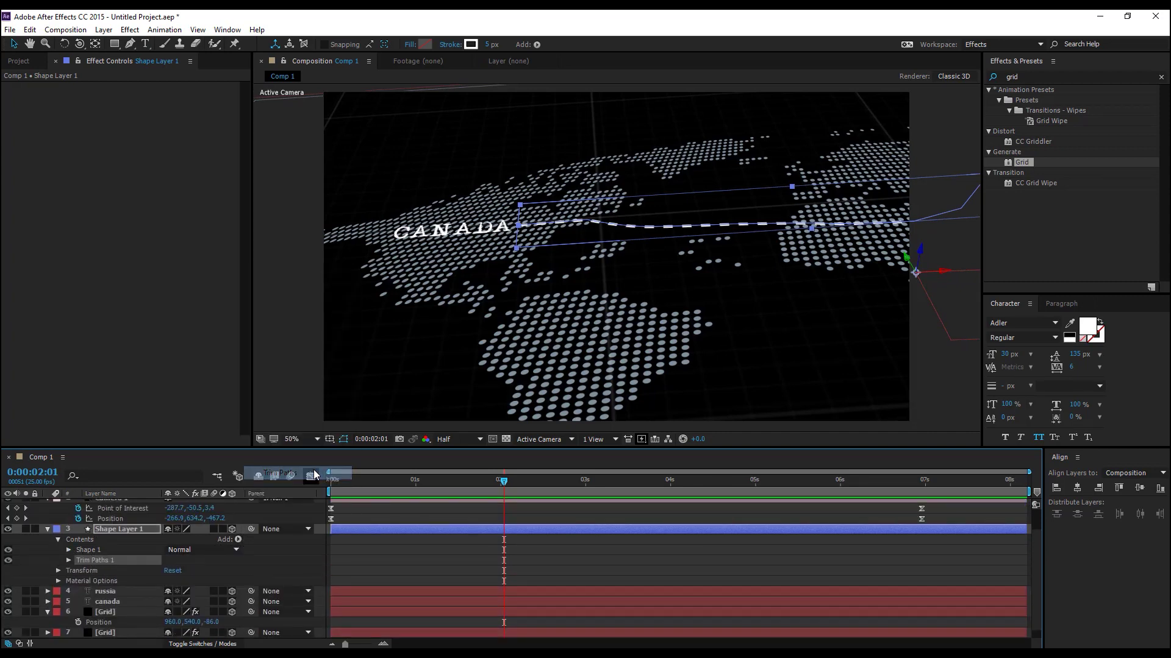
{"action": "left_click", "coordinate": [65, 562]}
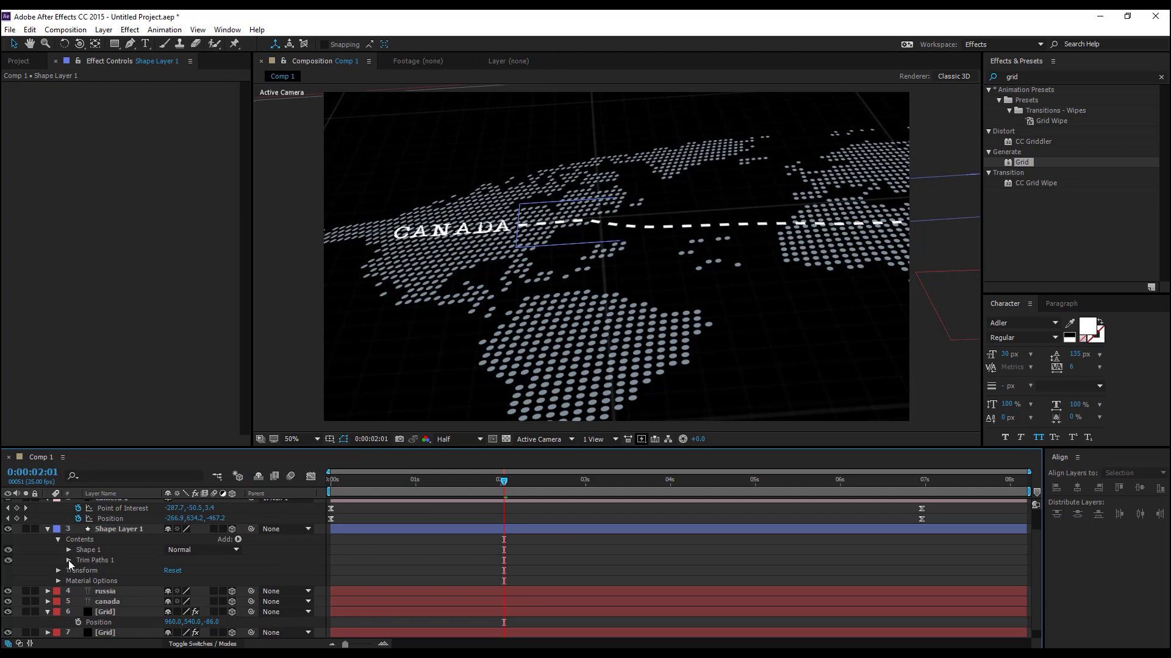
{"action": "left_click", "coordinate": [68, 561]}
Keyframe the Trim Paths End from 0% at 0:00:00:00 to the complete route at 0:00:06:24, and preview the route drawing on
{"action": "left_click_drag", "start_coordinate": [176, 582], "coordinate": [126, 581]}
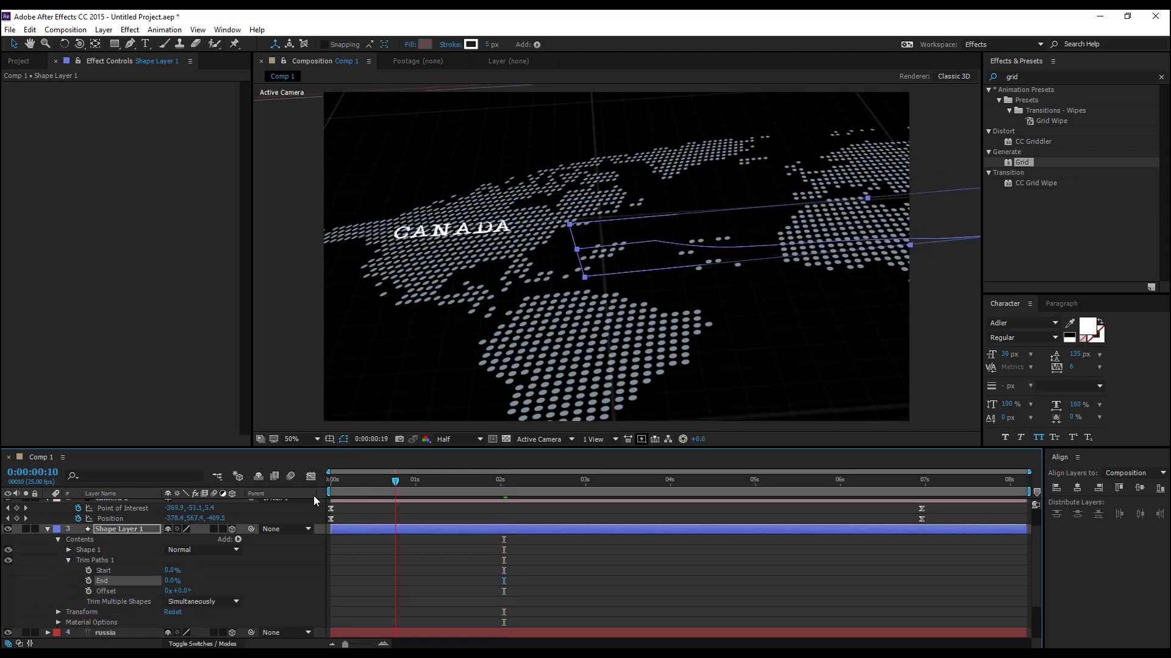
{"action": "key", "text": "Home"}
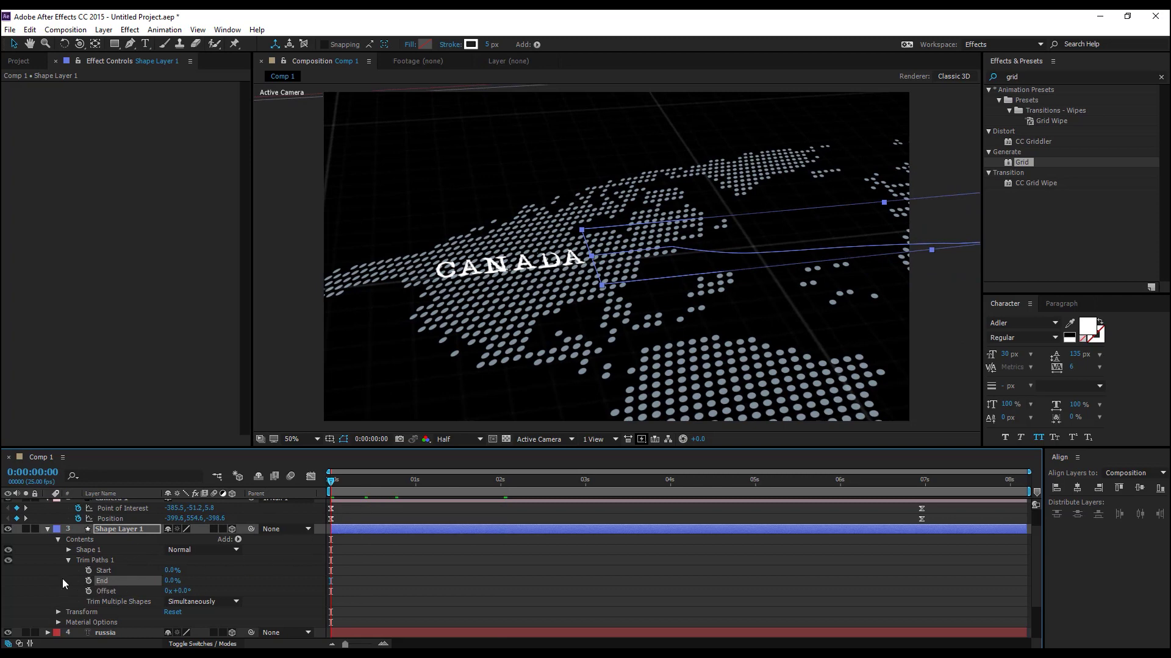
{"action": "left_click", "coordinate": [88, 581]}
{"action": "left_click_drag", "start_coordinate": [441, 478], "coordinate": [923, 510]}
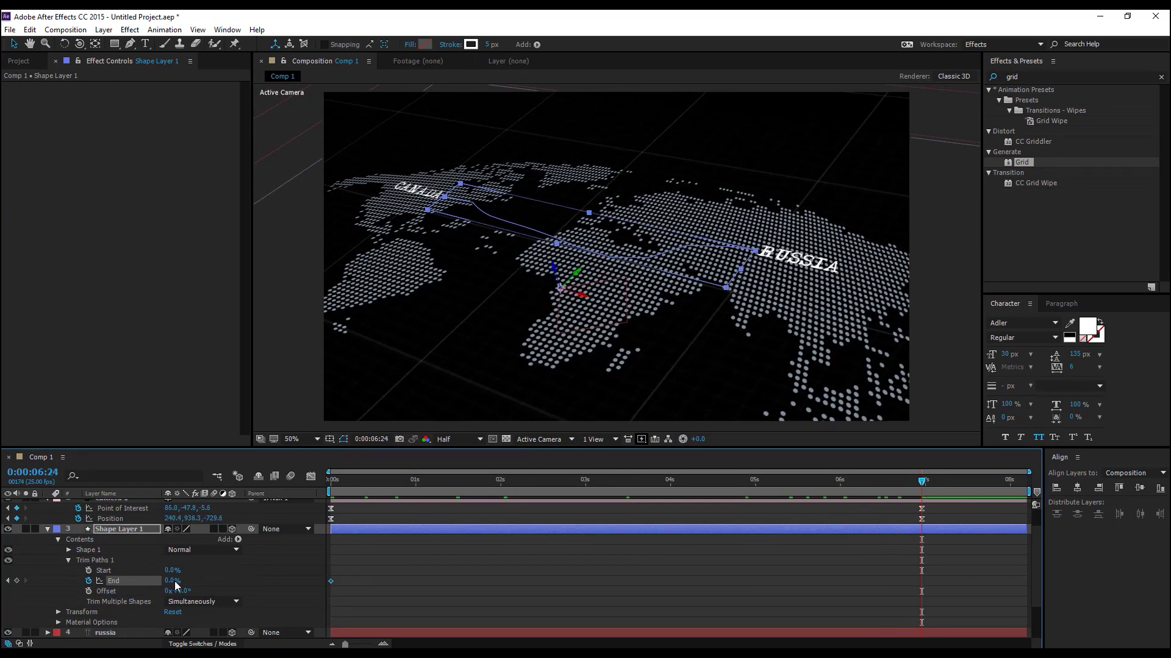
{"action": "left_click_drag", "start_coordinate": [845, 481], "coordinate": [328, 512]}
{"action": "left_click", "coordinate": [495, 580]}
{"action": "key", "text": "space"}
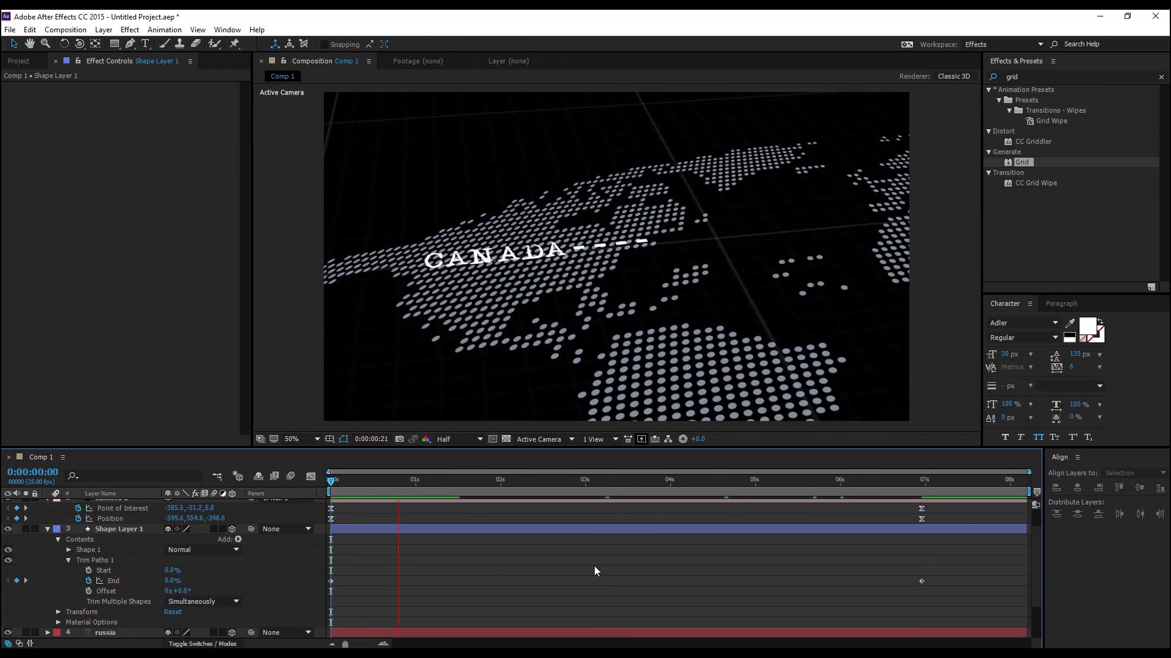
Create a black 1920 x 1080 px solid named BG and place it beneath all other layers
{"action": "left_click", "coordinate": [104, 29]}
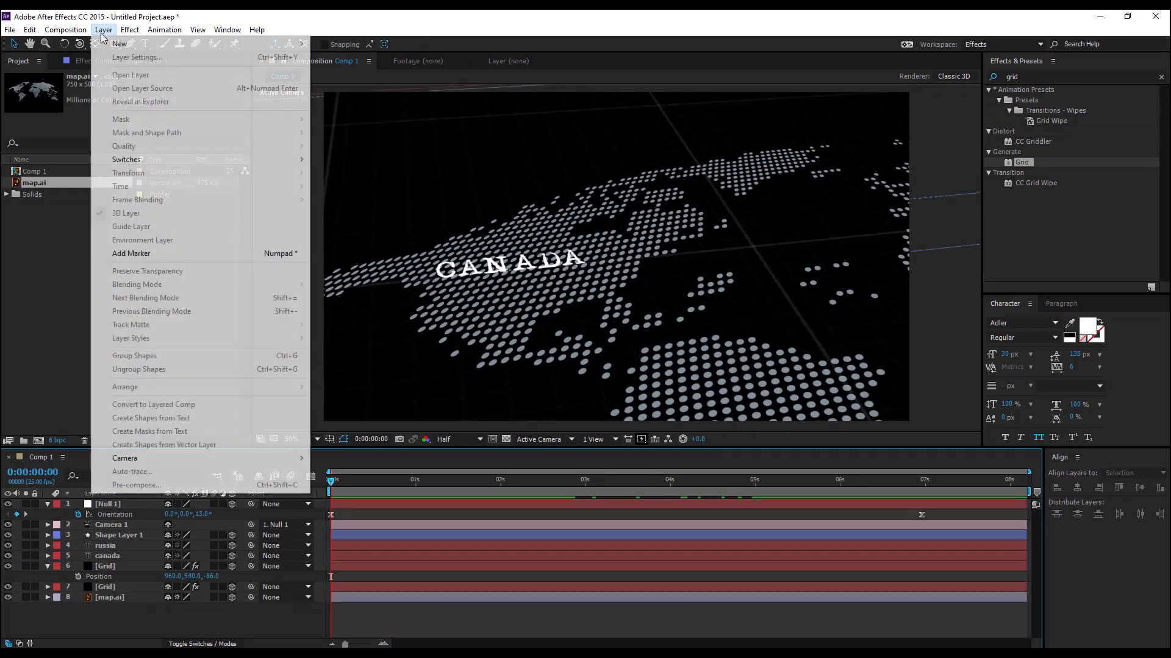
{"action": "mouse_move", "coordinate": [256, 44]}
{"action": "left_click", "coordinate": [379, 56]}
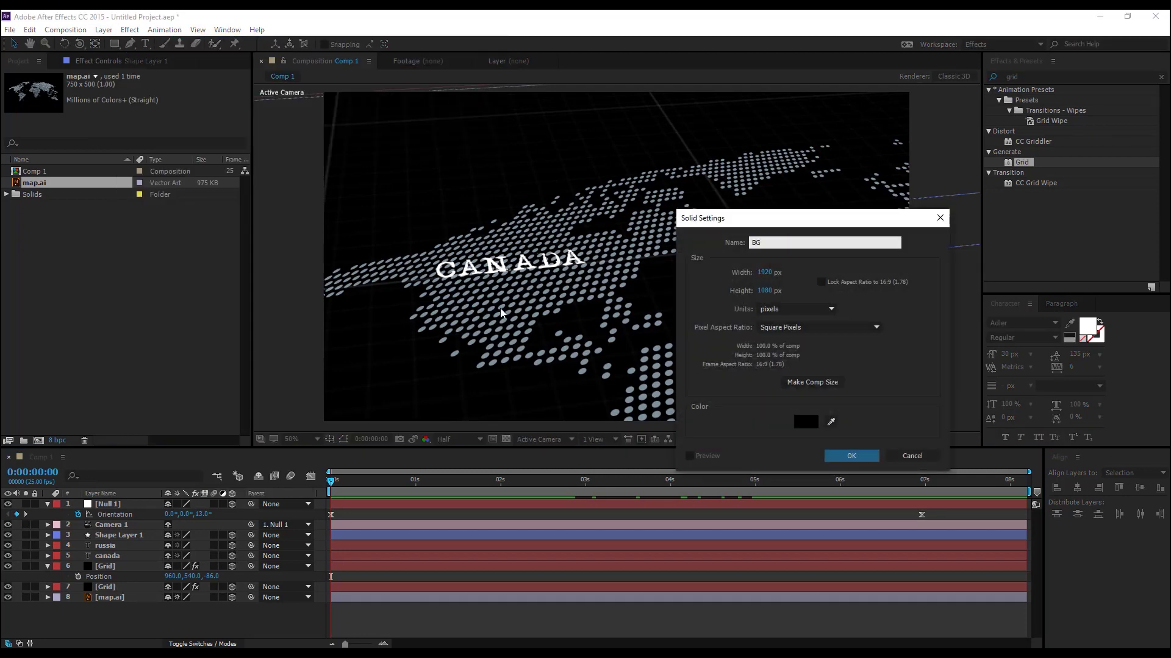
{"action": "left_click", "coordinate": [851, 456]}
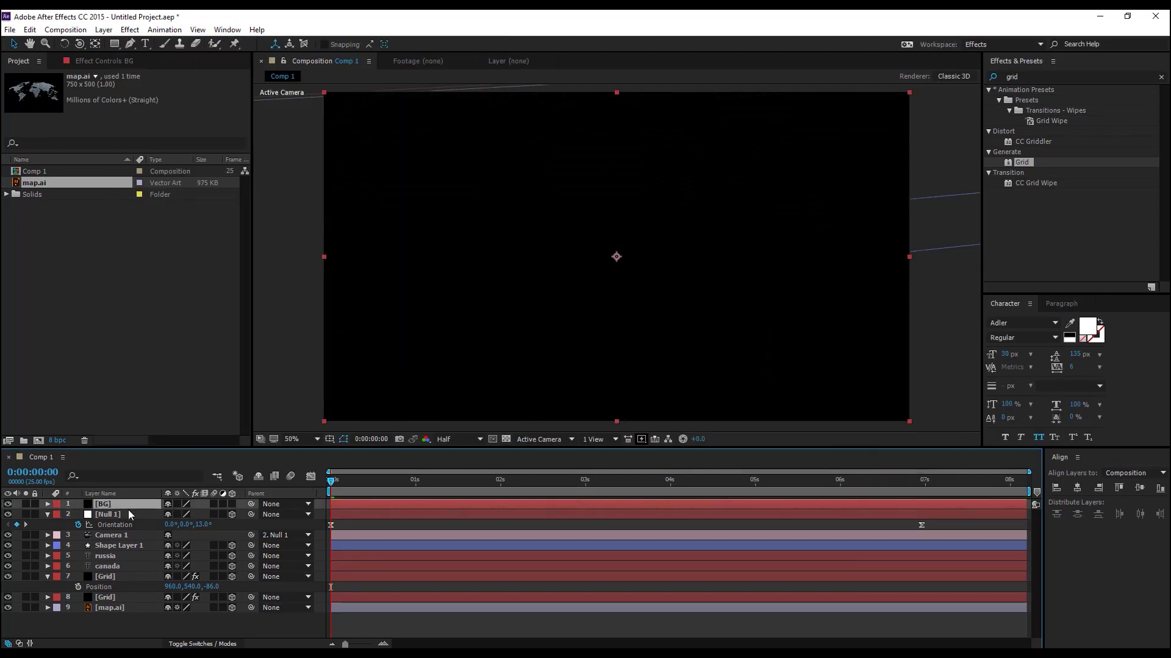
{"action": "left_click_drag", "start_coordinate": [128, 506], "coordinate": [131, 633]}
Find the 4-Color Gradient effect and apply it to the BG layer
{"action": "left_click", "coordinate": [1042, 77]}
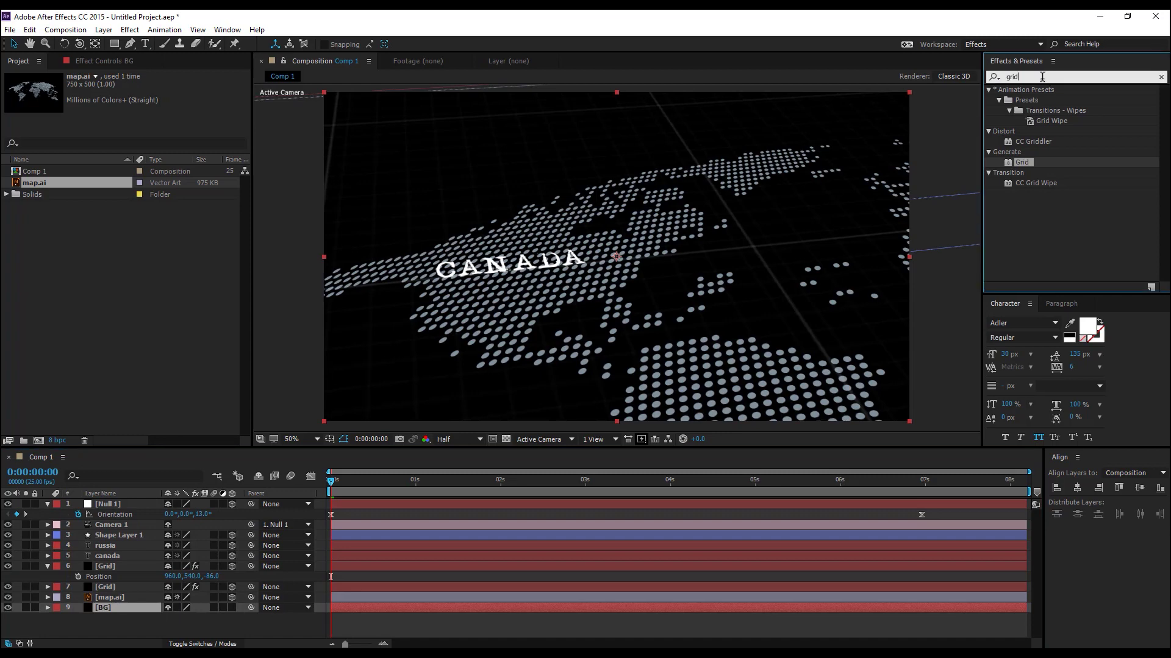
{"action": "type", "text": "grad"}
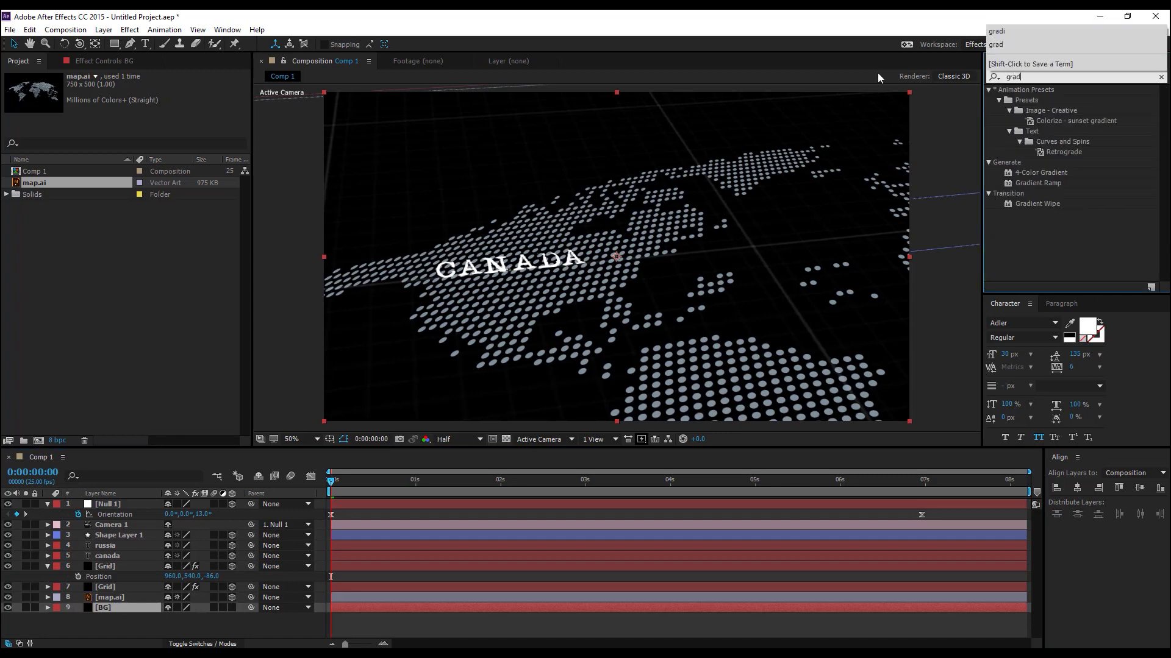
{"action": "left_click_drag", "start_coordinate": [1056, 176], "coordinate": [137, 607]}
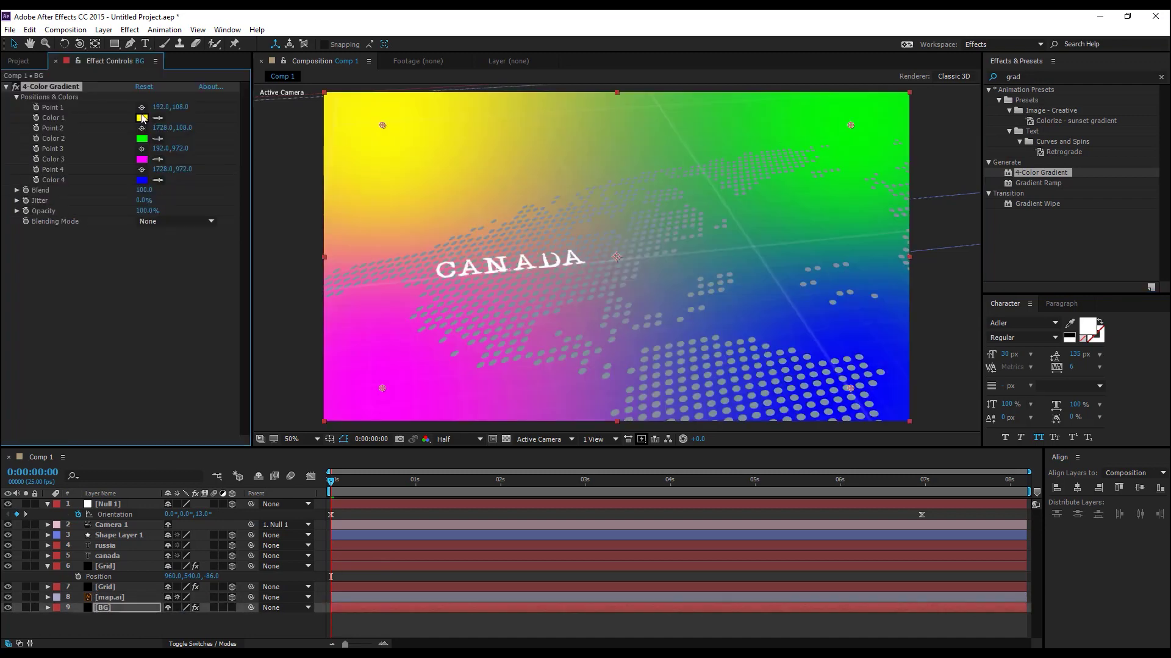
Set the gradient's Color 1 to a dark maroon and Colors 2 and 3 to black
{"action": "left_click", "coordinate": [141, 118]}
{"action": "left_click", "coordinate": [143, 118]}
{"action": "left_click_drag", "start_coordinate": [535, 397], "coordinate": [536, 360]}
{"action": "left_click", "coordinate": [465, 486]}
{"action": "left_click", "coordinate": [632, 352]}
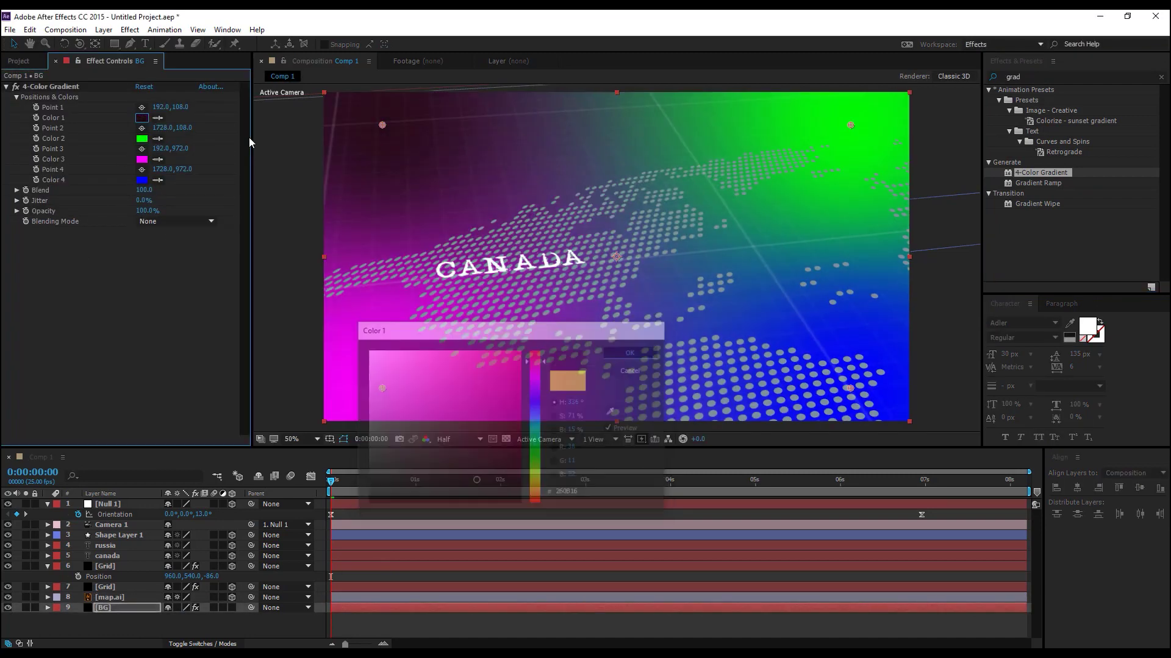
{"action": "left_click", "coordinate": [141, 138]}
{"action": "left_click", "coordinate": [367, 503]}
{"action": "left_click", "coordinate": [624, 356]}
{"action": "left_click", "coordinate": [142, 159]}
{"action": "left_click", "coordinate": [367, 504]}
{"action": "left_click", "coordinate": [632, 352]}
Set the gradient's Color 4 to 070715, darken Color 1 to a near-black maroon, and preview the animation
{"action": "left_click", "coordinate": [142, 180]}
{"action": "left_click", "coordinate": [469, 491]}
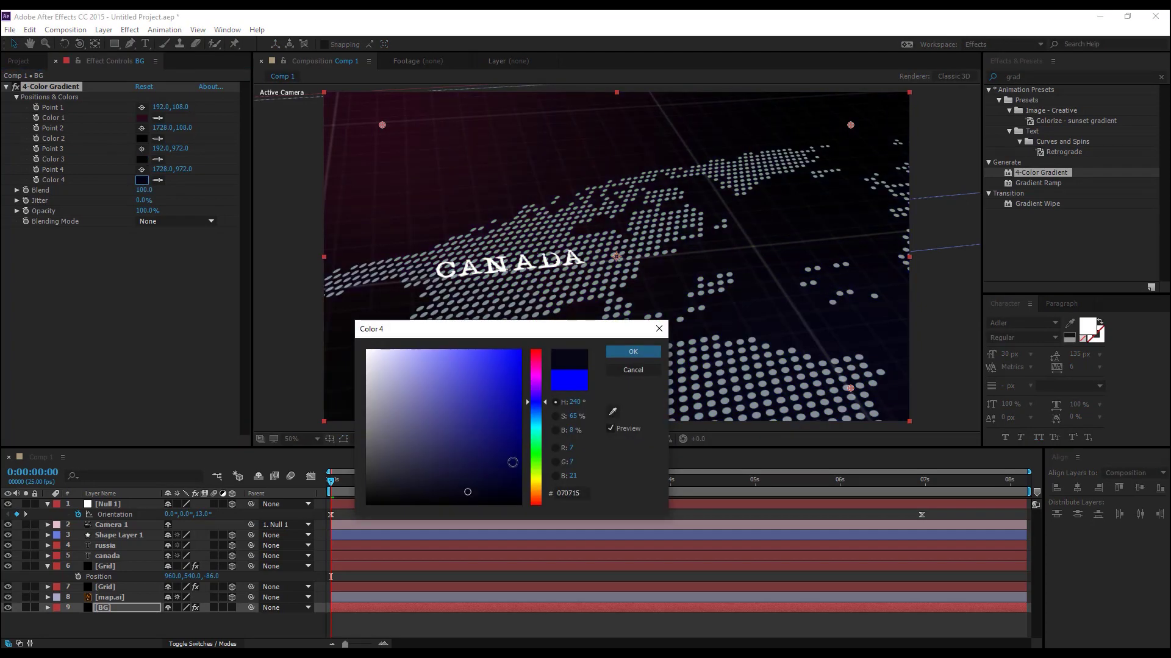
{"action": "left_click", "coordinate": [632, 352]}
{"action": "left_click", "coordinate": [141, 118]}
{"action": "left_click", "coordinate": [480, 497]}
{"action": "left_click", "coordinate": [632, 352]}
{"action": "key", "text": "space"}
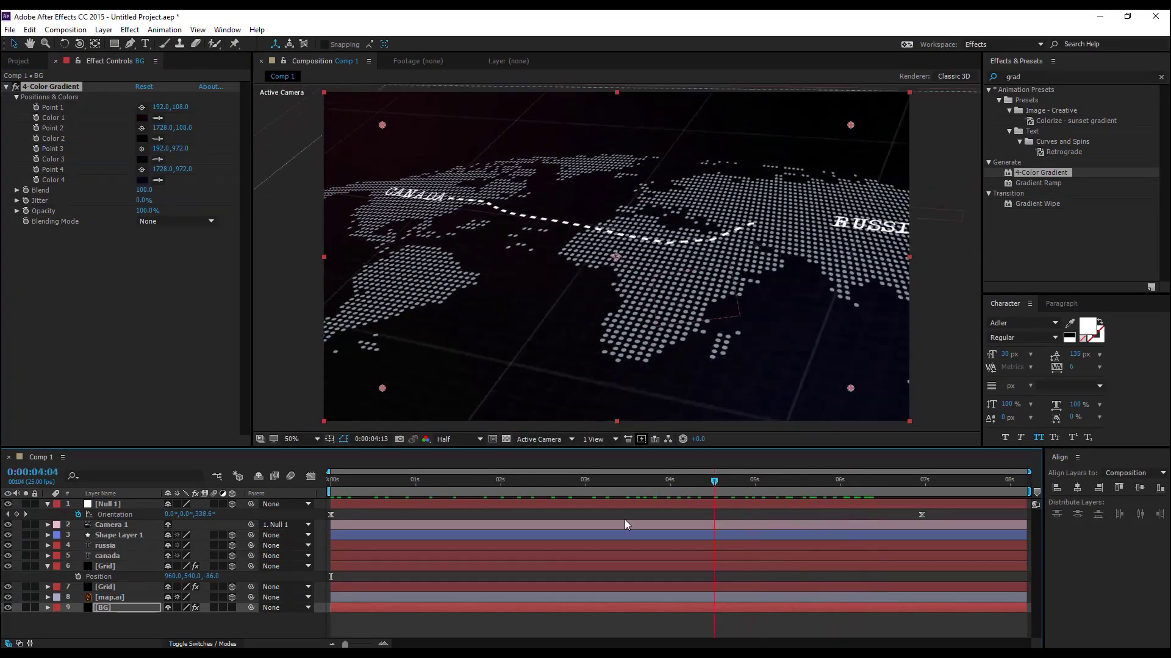
Import the scratched black texture JPEG, place it directly below Camera 1, and make it a 3D layer
{"action": "left_click", "coordinate": [19, 61]}
{"action": "left_click_drag", "start_coordinate": [154, 308], "coordinate": [182, 276]}
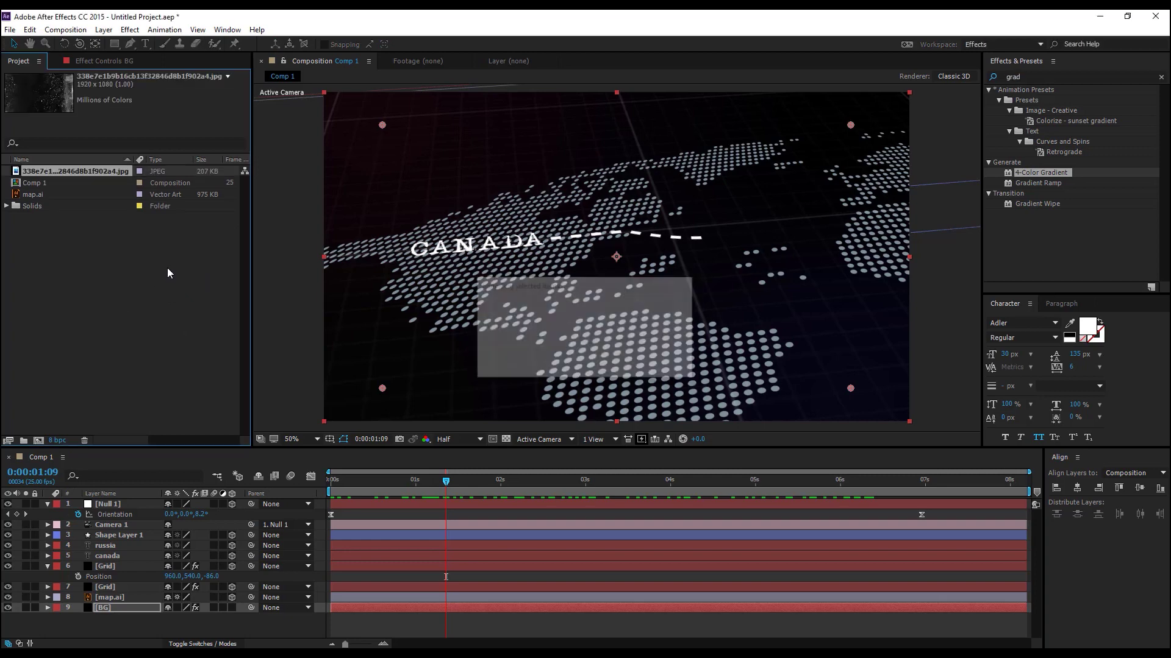
{"action": "left_click_drag", "start_coordinate": [73, 171], "coordinate": [137, 533]}
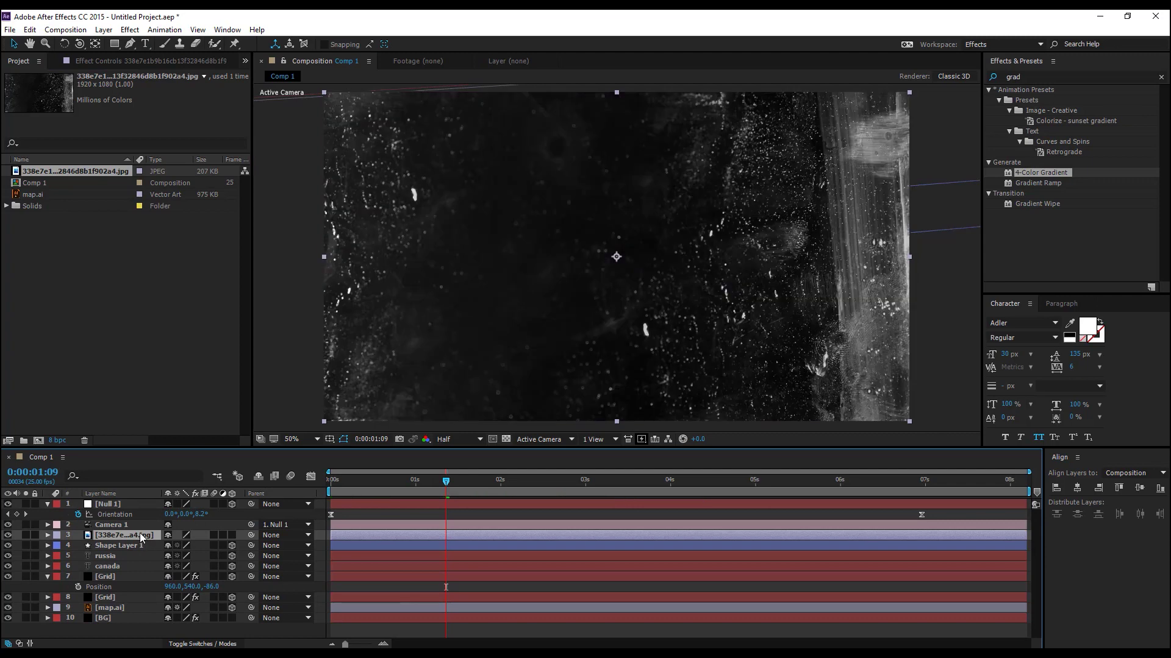
{"action": "left_click", "coordinate": [232, 536]}
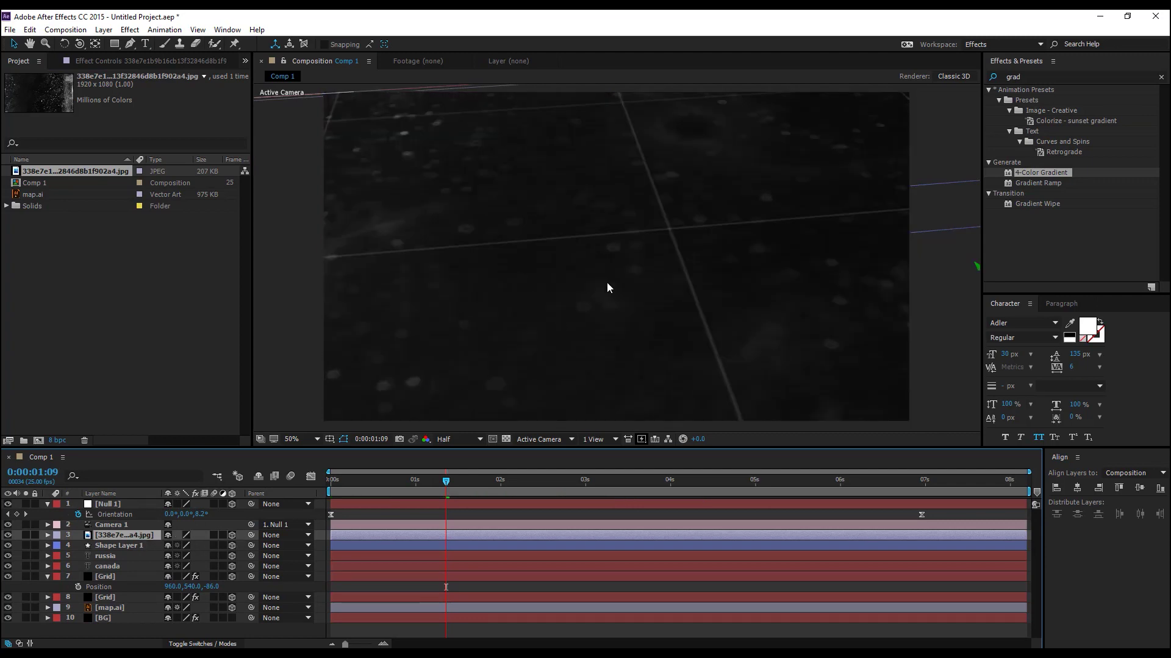
{"action": "scroll", "coordinate": [606, 282], "scroll_direction": "down", "scroll_amount": 2}
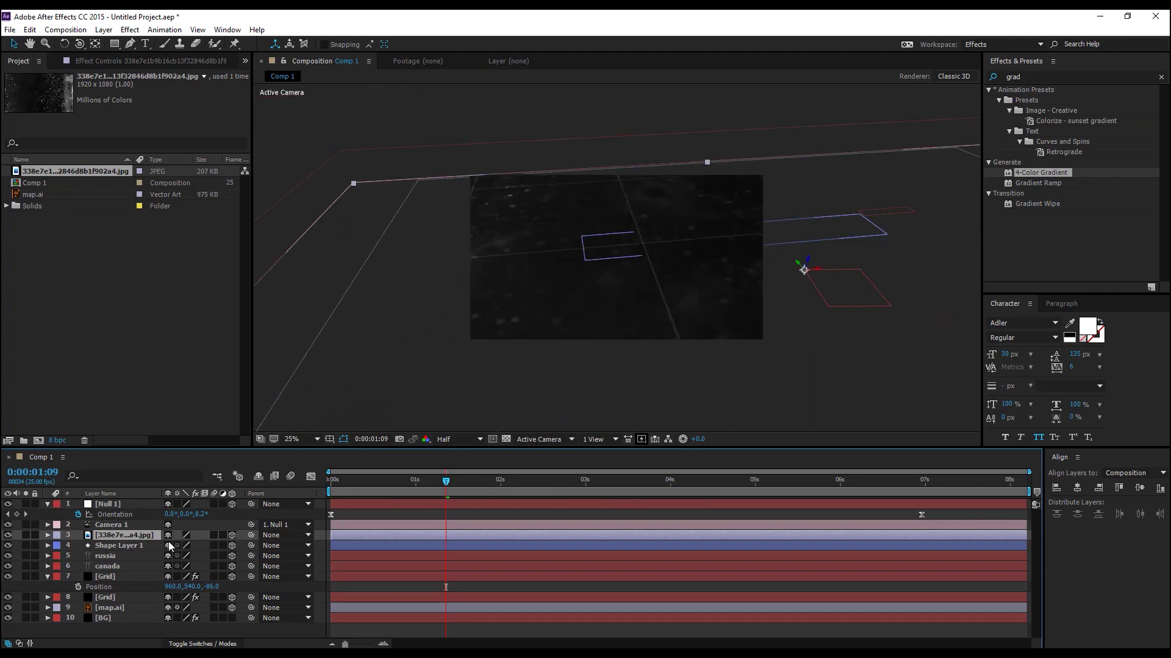
Set the texture layer's blending mode to Screen
{"action": "left_click", "coordinate": [197, 643]}
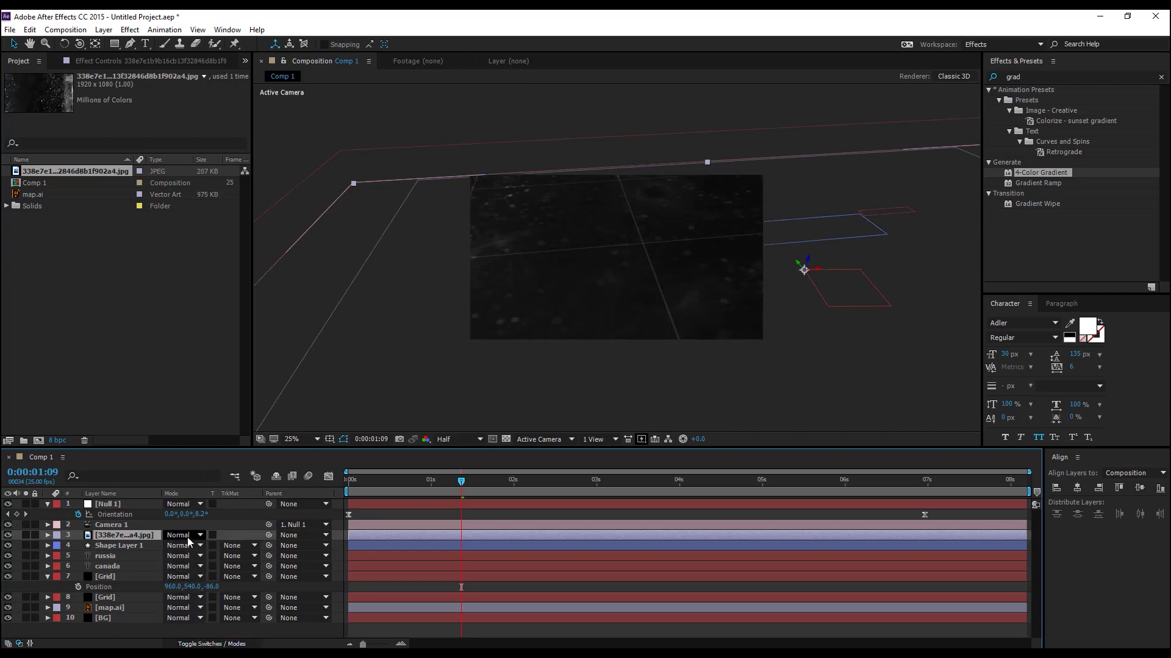
{"action": "left_click", "coordinate": [178, 536]}
{"action": "left_click", "coordinate": [254, 276]}
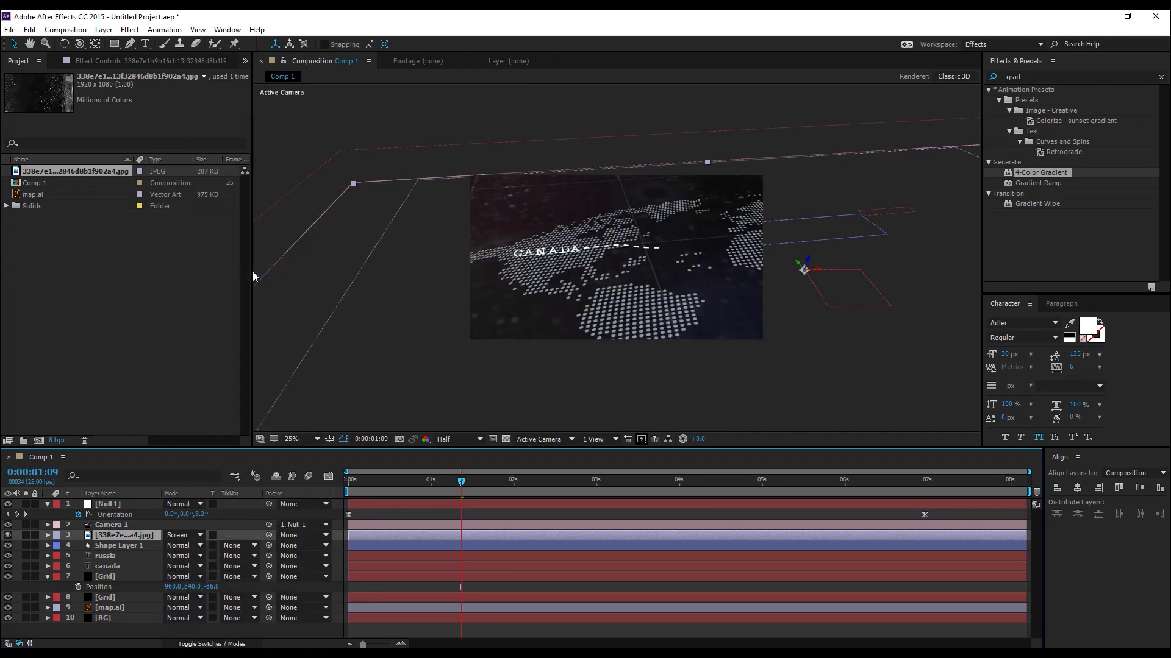
Shift the texture layer to a negative Z position above the map and play back the result
{"action": "key", "text": "p"}
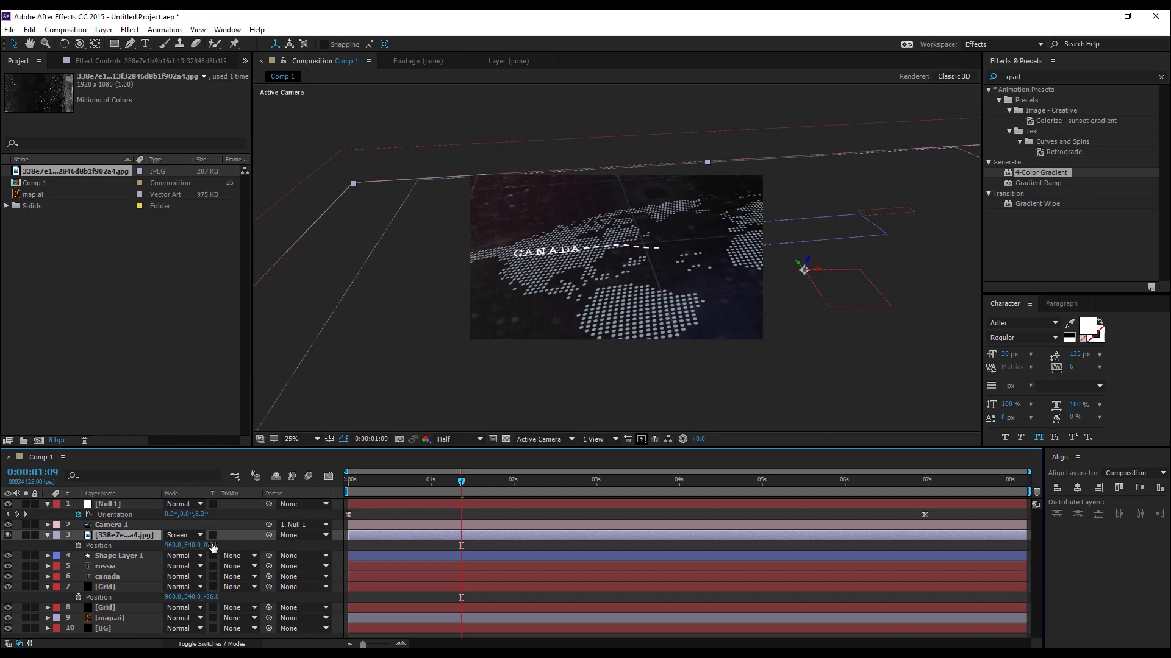
{"action": "left_click_drag", "start_coordinate": [210, 546], "coordinate": [181, 547]}
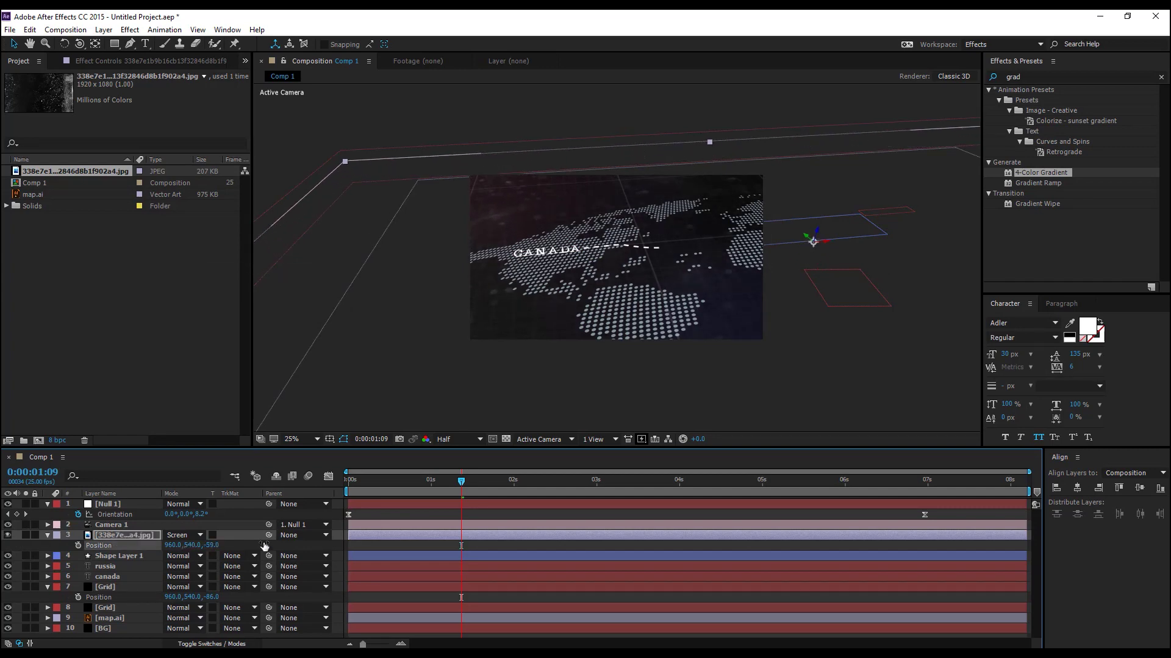
{"action": "key", "text": "space"}
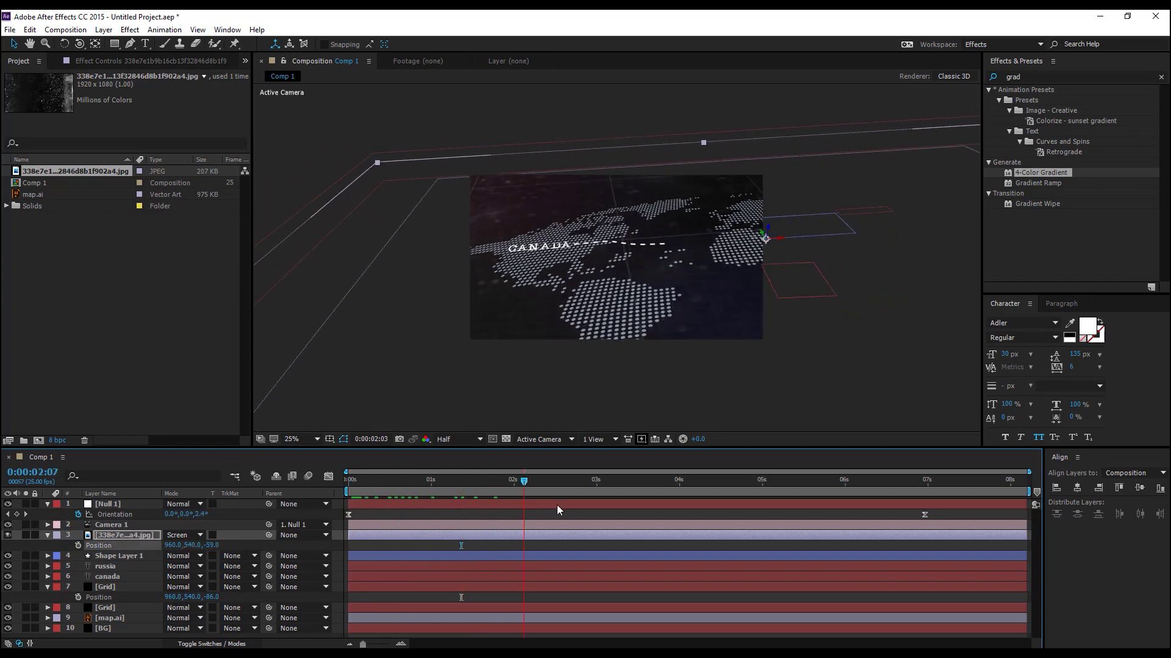
{"action": "key", "text": "space"}
{"action": "scroll", "coordinate": [714, 340], "scroll_direction": "up", "scroll_amount": 3}
{"action": "scroll", "coordinate": [684, 401], "scroll_direction": "down", "scroll_amount": 1}
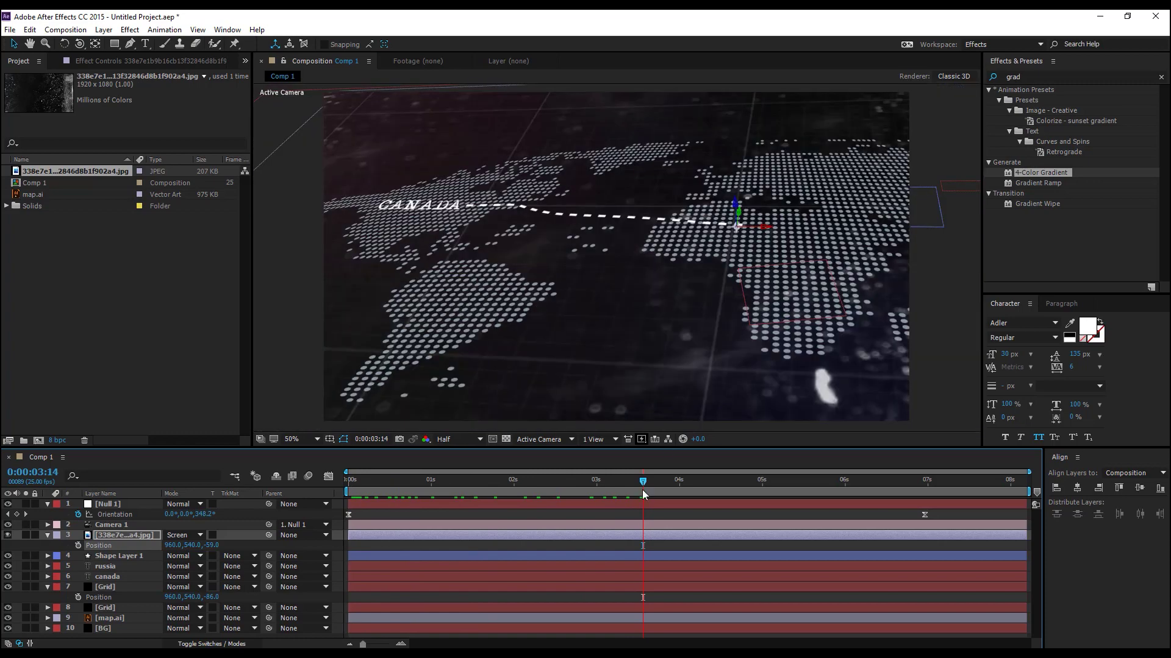
Apply Curves to the texture layer with a gentle S-shaped contrast curve, and check the result at 0:00:05:22
{"action": "left_click_drag", "start_coordinate": [643, 487], "coordinate": [504, 487]}
{"action": "left_click", "coordinate": [1024, 77]}
{"action": "type", "text": "curves"}
{"action": "double_click", "coordinate": [1027, 142]}
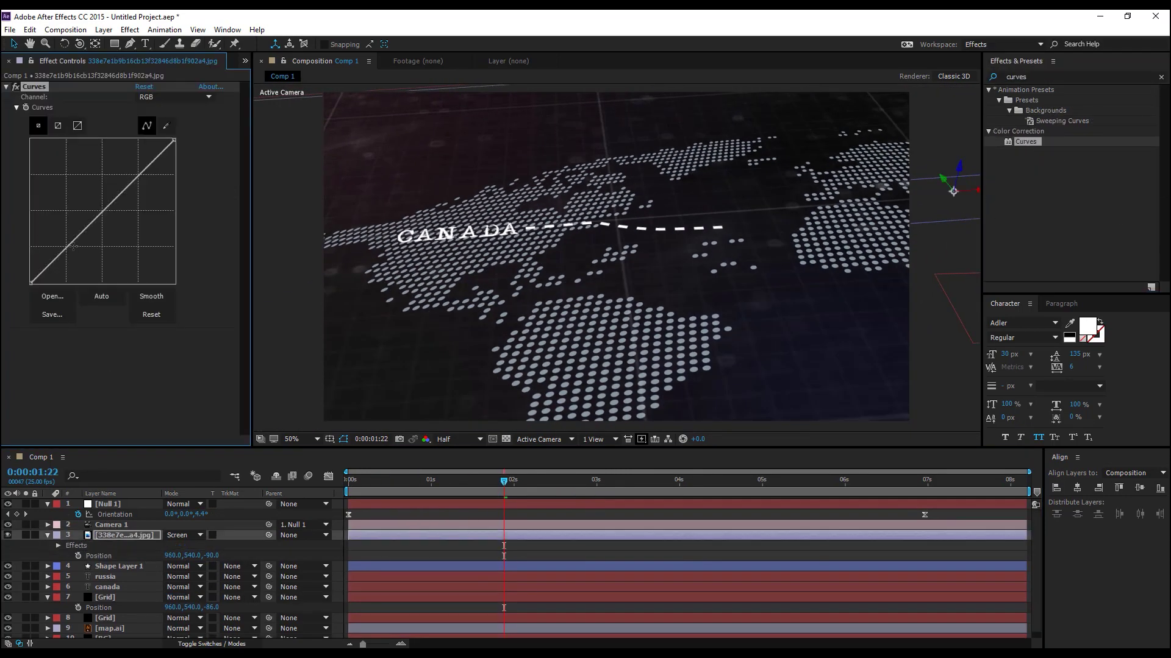
{"action": "left_click_drag", "start_coordinate": [67, 247], "coordinate": [71, 253]}
{"action": "left_click_drag", "start_coordinate": [140, 178], "coordinate": [135, 168]}
{"action": "left_click_drag", "start_coordinate": [366, 488], "coordinate": [835, 512]}
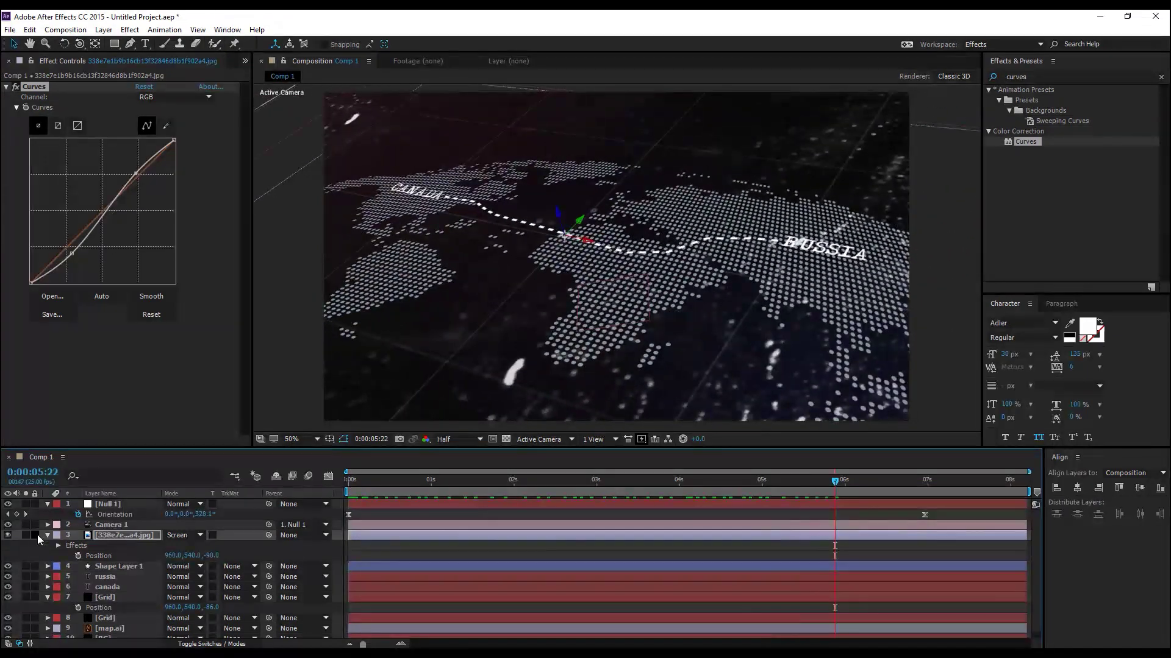
Open Camera 1's camera options and turn Depth of Field on
{"action": "left_click", "coordinate": [47, 535]}
{"action": "left_click", "coordinate": [47, 525]}
{"action": "left_click", "coordinate": [58, 536]}
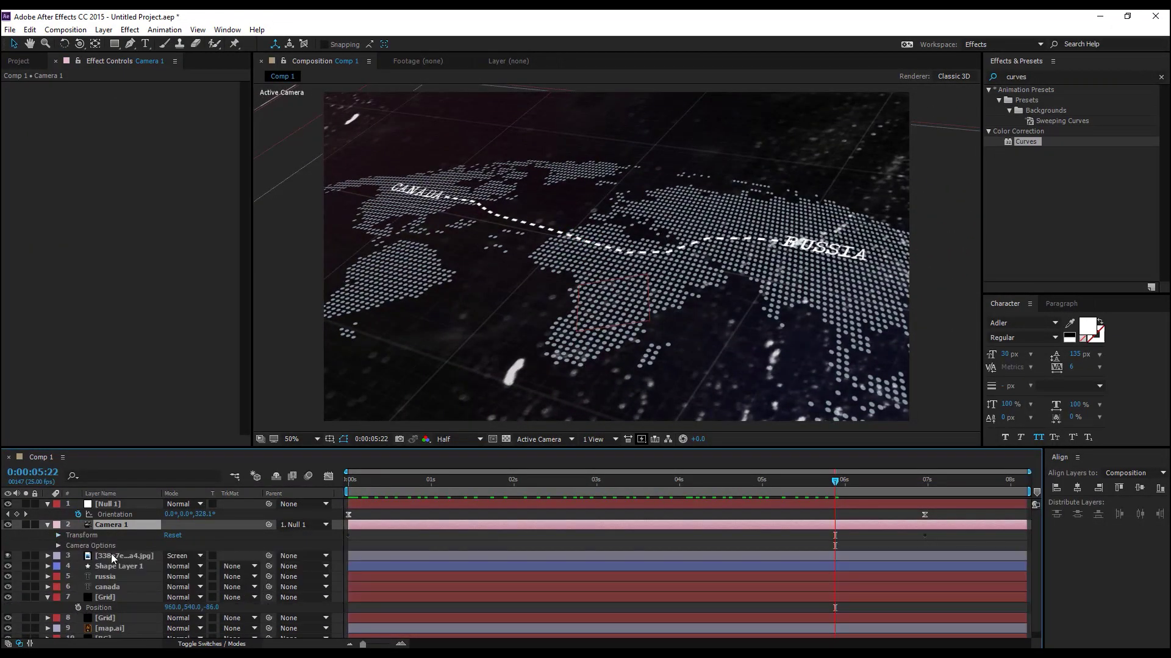
{"action": "left_click", "coordinate": [58, 545]}
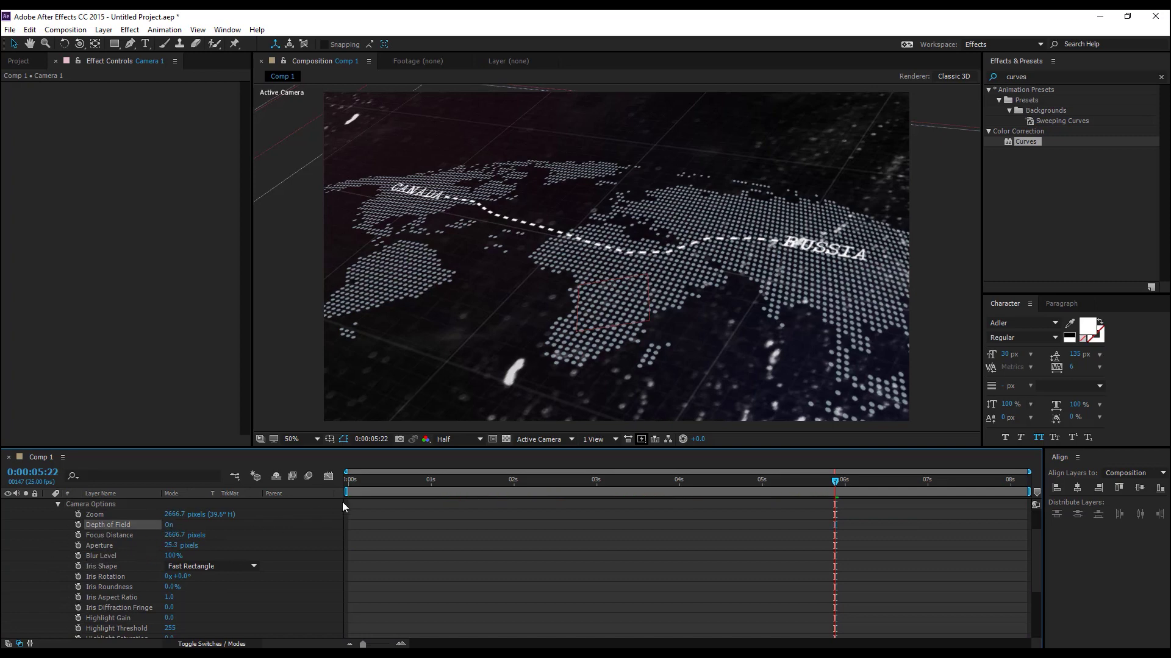
Raise and keyframe the camera's Aperture at 0:00:00:00, and keyframe Focus Distance there and near seconds mark 7 for the Russia view
{"action": "left_click_drag", "start_coordinate": [407, 478], "coordinate": [203, 503]}
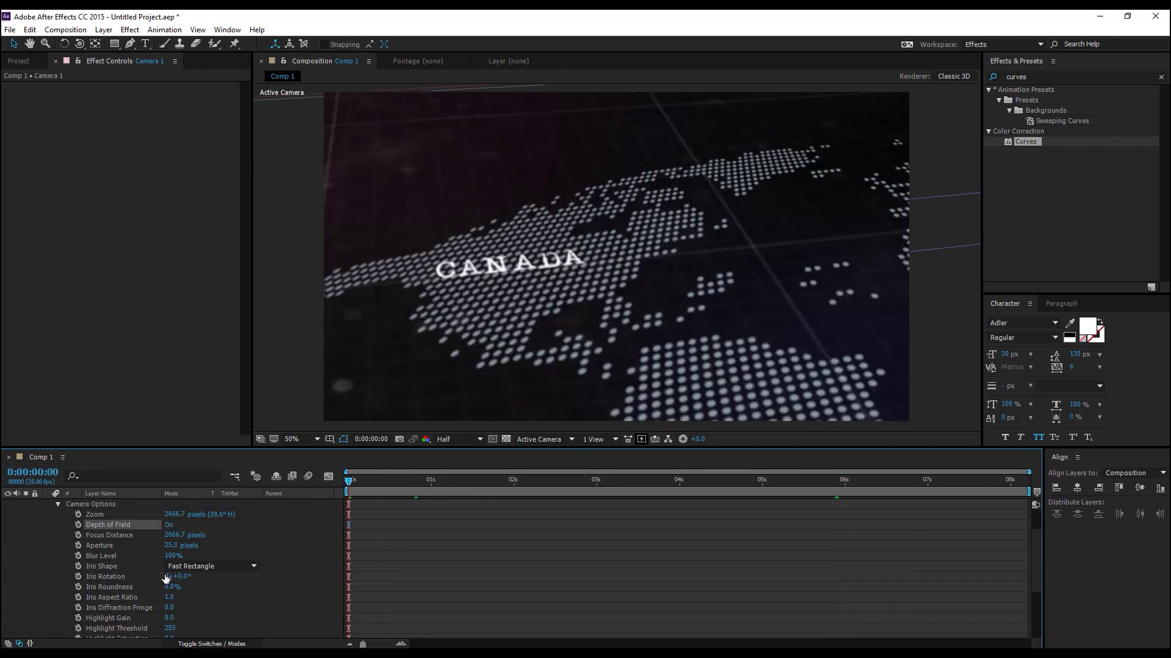
{"action": "left_click_drag", "start_coordinate": [173, 548], "coordinate": [214, 547]}
{"action": "left_click_drag", "start_coordinate": [407, 501], "coordinate": [928, 547]}
{"action": "left_click_drag", "start_coordinate": [173, 535], "coordinate": [488, 551]}
Adjust the camera's Focus Distance at 0:00:03:11 and scrub onward to check the focus
{"action": "left_click_drag", "start_coordinate": [927, 481], "coordinate": [637, 522]}
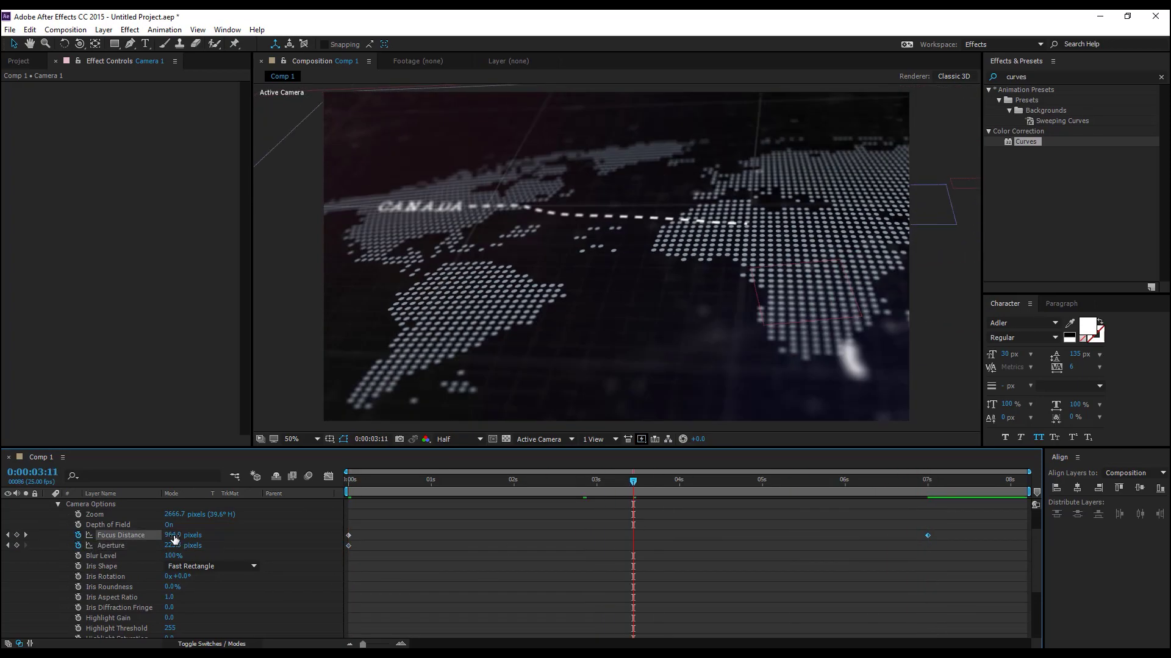
{"action": "left_click_drag", "start_coordinate": [173, 536], "coordinate": [253, 537]}
{"action": "left_click_drag", "start_coordinate": [632, 482], "coordinate": [686, 506]}
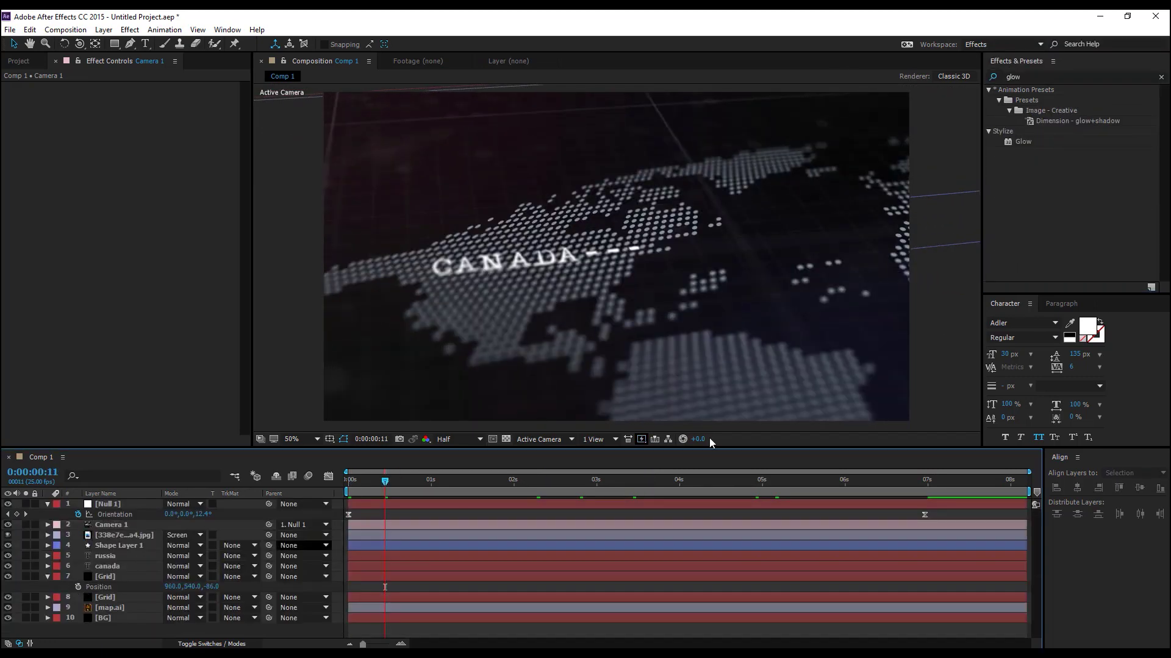
Apply Glow to the map.ai layer with a 20.4% threshold, radius 147, A & B Colors and a dark blue Color A
{"action": "left_click_drag", "start_coordinate": [1022, 141], "coordinate": [131, 608]}
{"action": "mouse_move", "coordinate": [143, 107]}
{"action": "left_mouse_down"}
{"action": "mouse_move", "coordinate": [82, 107]}
{"action": "mouse_move", "coordinate": [186, 112]}
{"action": "mouse_move", "coordinate": [148, 111]}
{"action": "left_mouse_up"}
{"action": "left_click", "coordinate": [141, 235]}
{"action": "left_click", "coordinate": [520, 425]}
{"action": "left_click", "coordinate": [639, 353]}
{"action": "left_click", "coordinate": [174, 159]}
{"action": "left_click", "coordinate": [183, 186]}
{"action": "left_click", "coordinate": [141, 236]}
{"action": "left_click", "coordinate": [535, 414]}
{"action": "left_click", "coordinate": [515, 444]}
{"action": "left_click", "coordinate": [633, 353]}
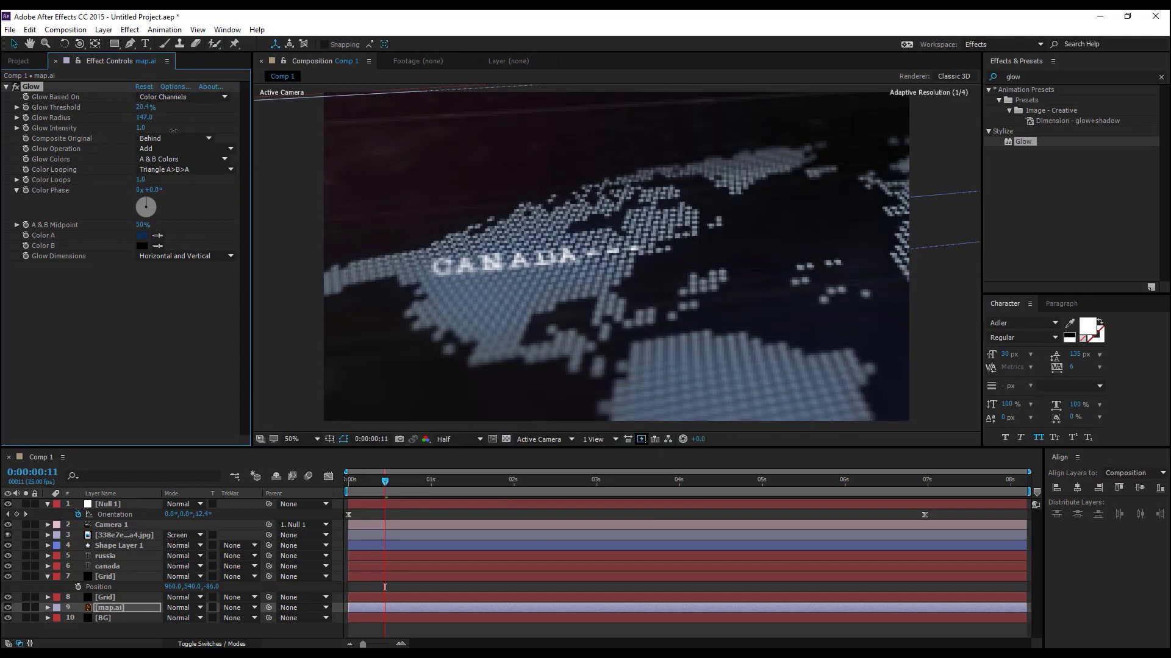